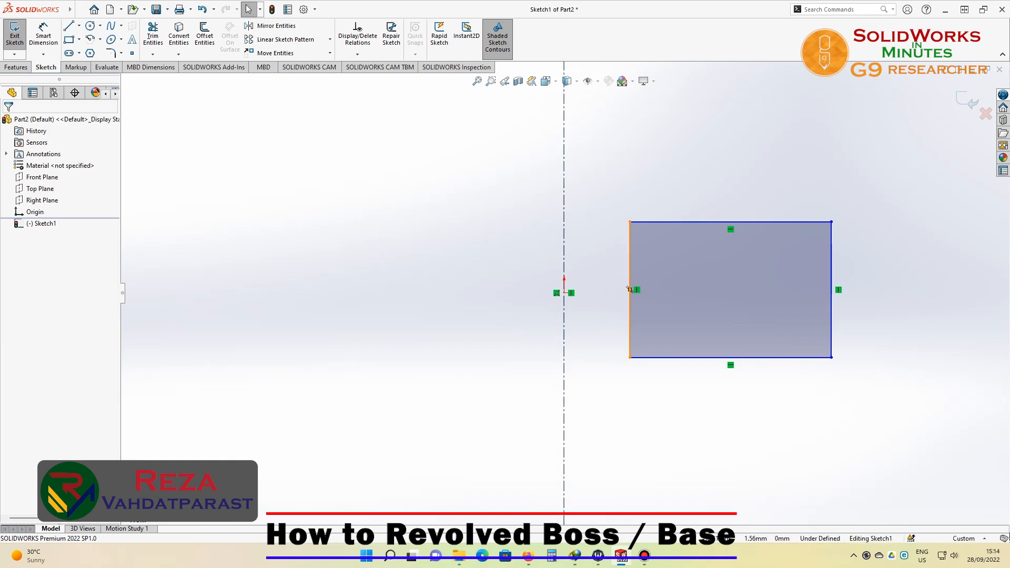
Add a horizontal relation between the origin and the midpoint of the rectangle's side nearest the centerline
{"action": "left_click", "coordinate": [629, 289]}
{"action": "left_click", "coordinate": [564, 292], "text": "ctrl"}
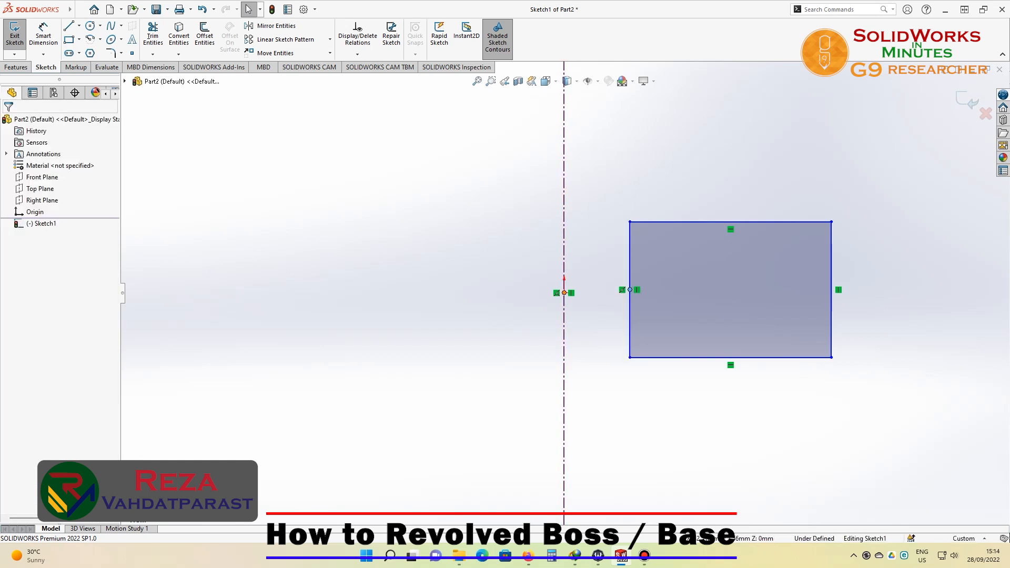
{"action": "left_click", "coordinate": [11, 292]}
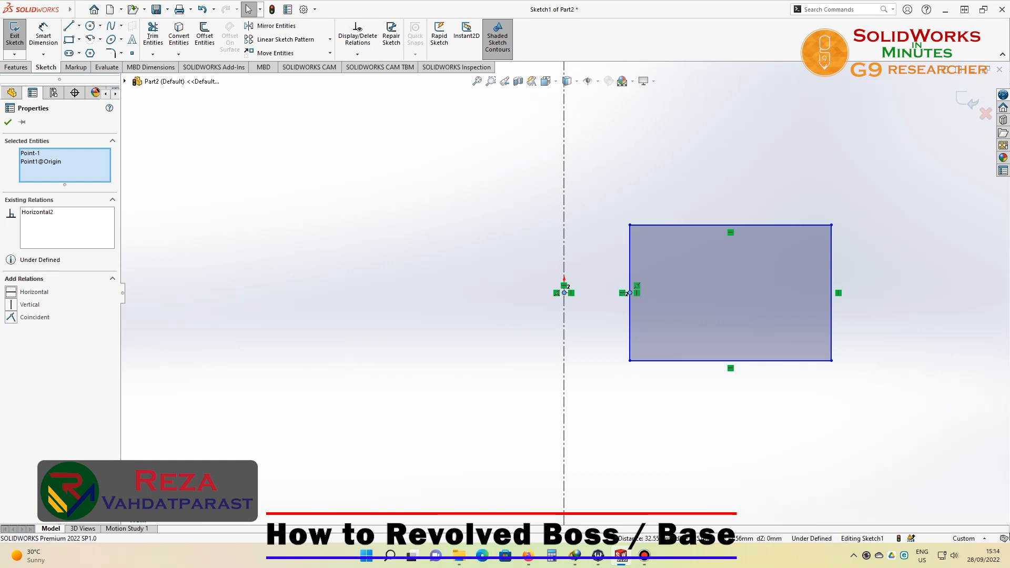
{"action": "left_click", "coordinate": [7, 122]}
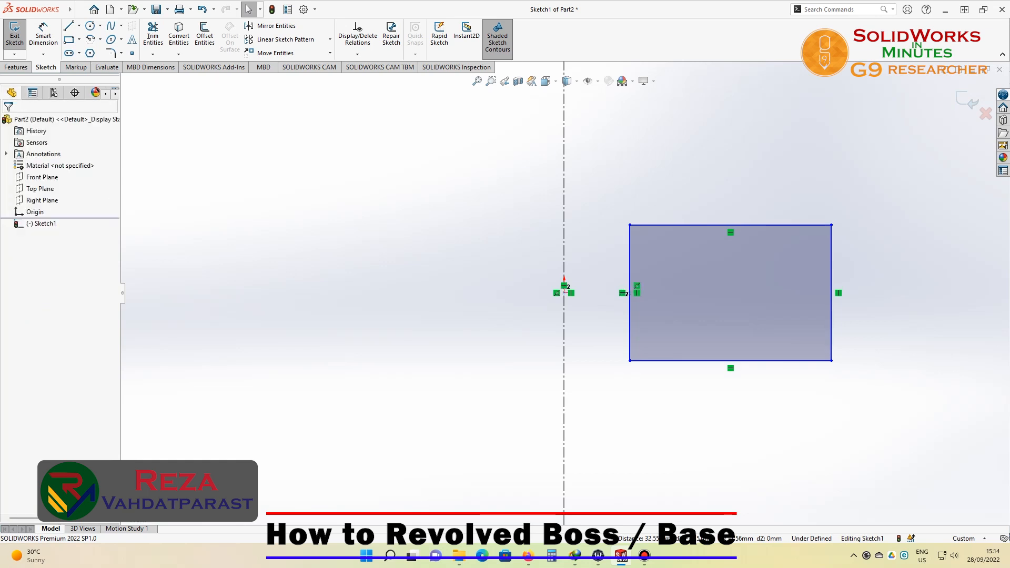
Dimension the distance from the centerline to the rectangle's nearest vertical side as 50 mm
{"action": "left_click", "coordinate": [43, 36]}
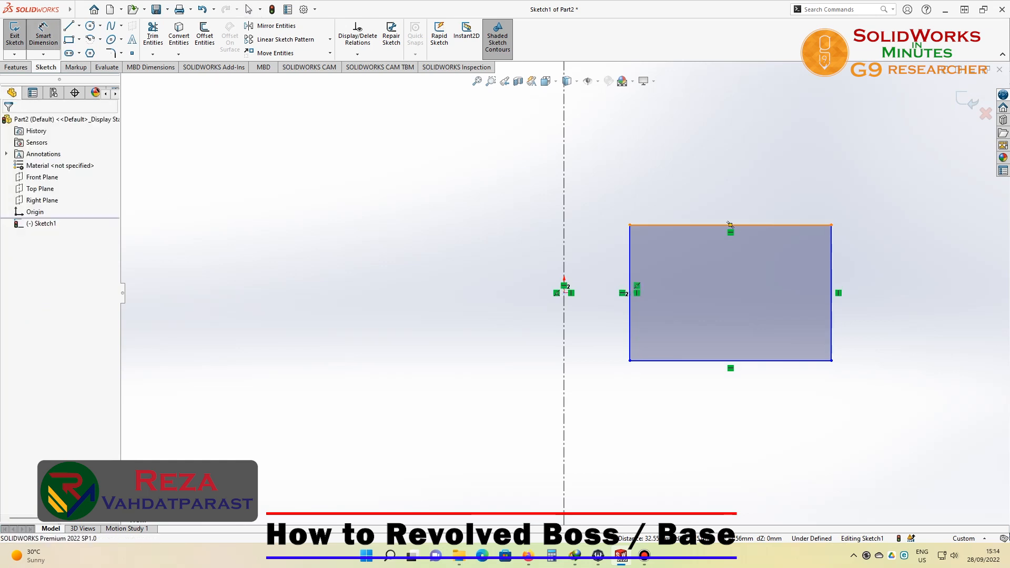
{"action": "left_click", "coordinate": [630, 254]}
{"action": "left_click", "coordinate": [564, 255]}
{"action": "left_click", "coordinate": [600, 403]}
{"action": "type", "text": "50"}
{"action": "key", "text": "Return"}
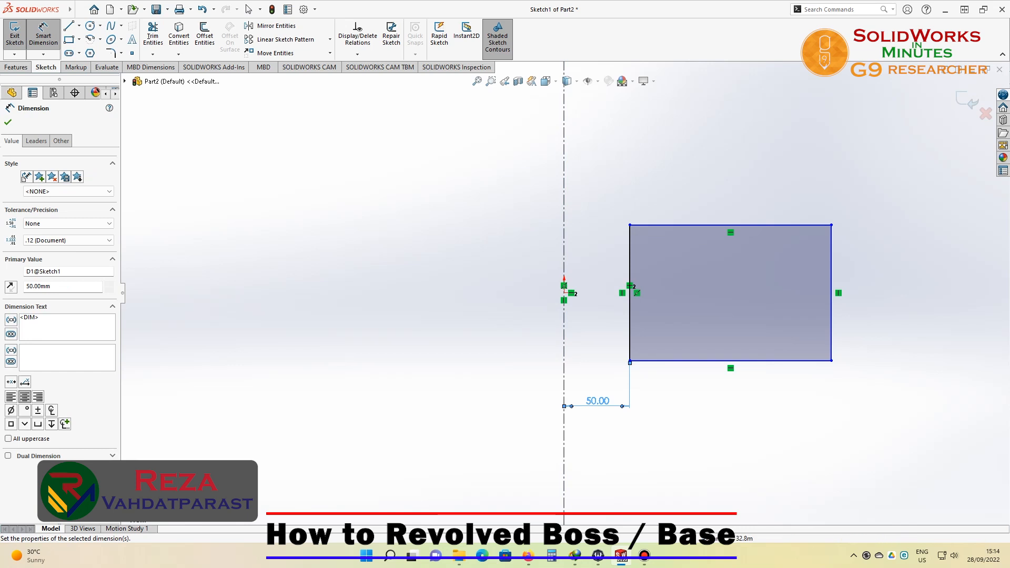
Dimension the rectangle 25 mm wide and 25 mm high, and exit the sketch
{"action": "left_click", "coordinate": [689, 225]}
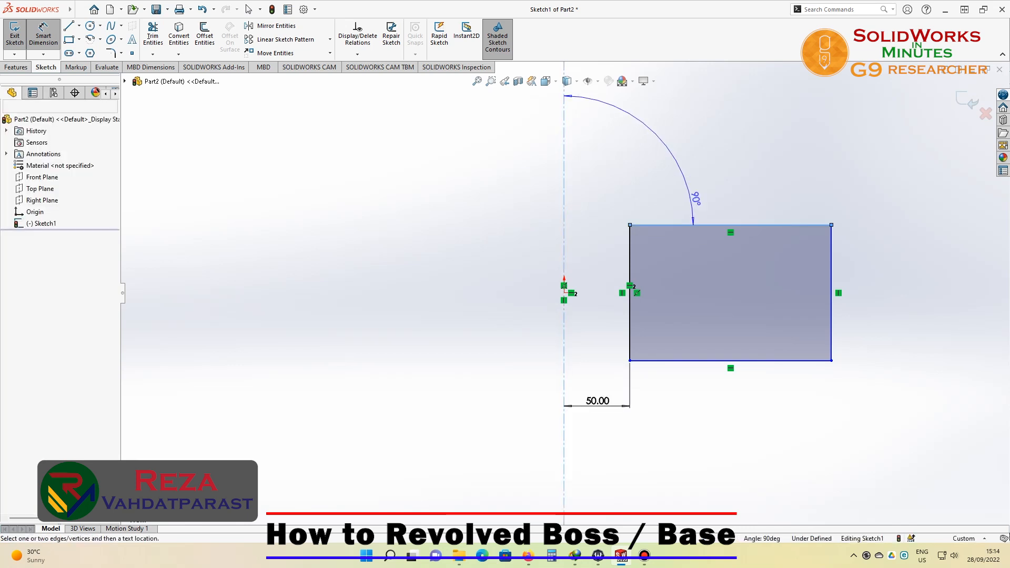
{"action": "left_click", "coordinate": [714, 199]}
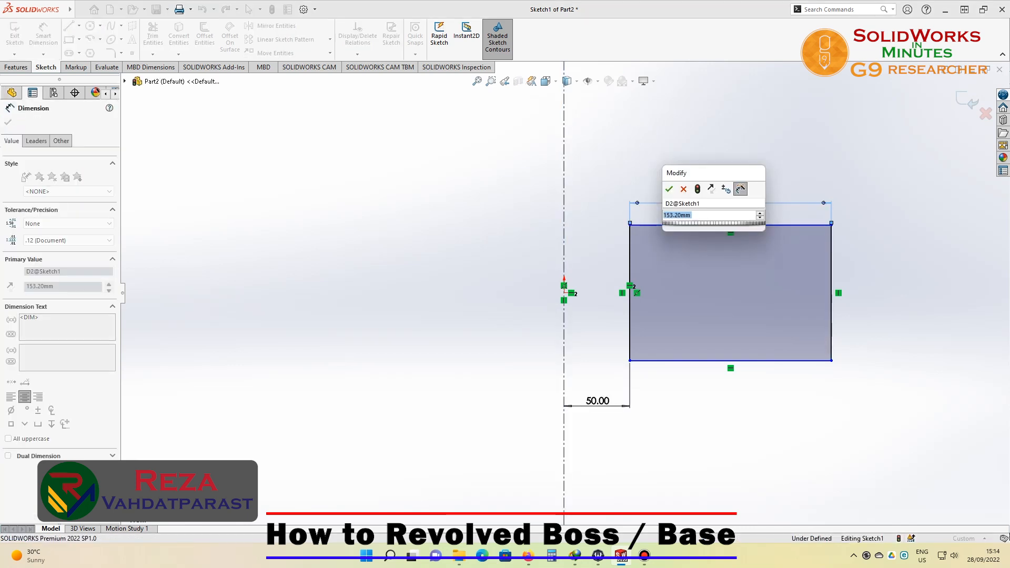
{"action": "type", "text": "25"}
{"action": "key", "text": "Return"}
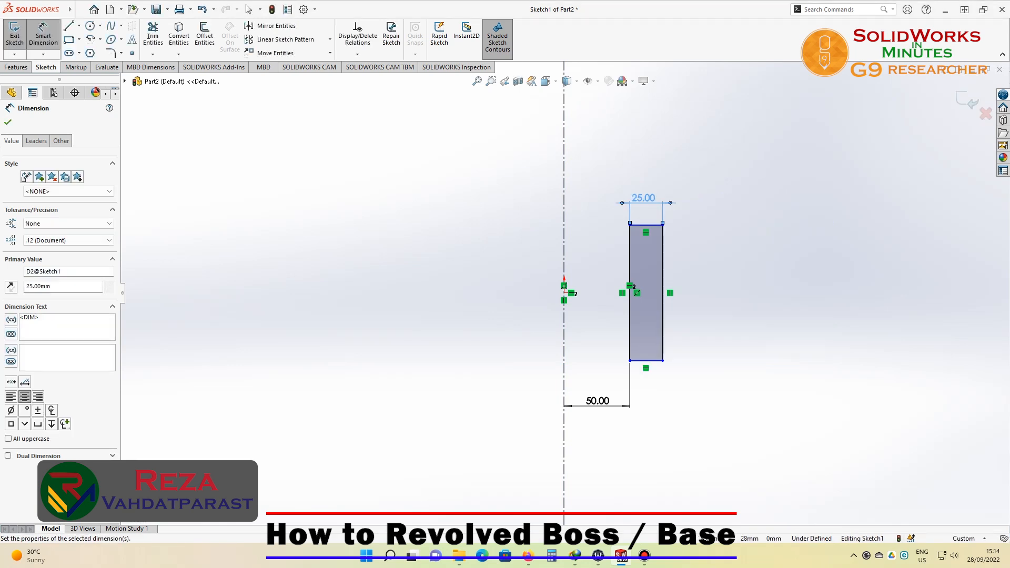
{"action": "left_click", "coordinate": [662, 268]}
{"action": "left_click", "coordinate": [701, 293]}
{"action": "type", "text": "25"}
{"action": "key", "text": "Return"}
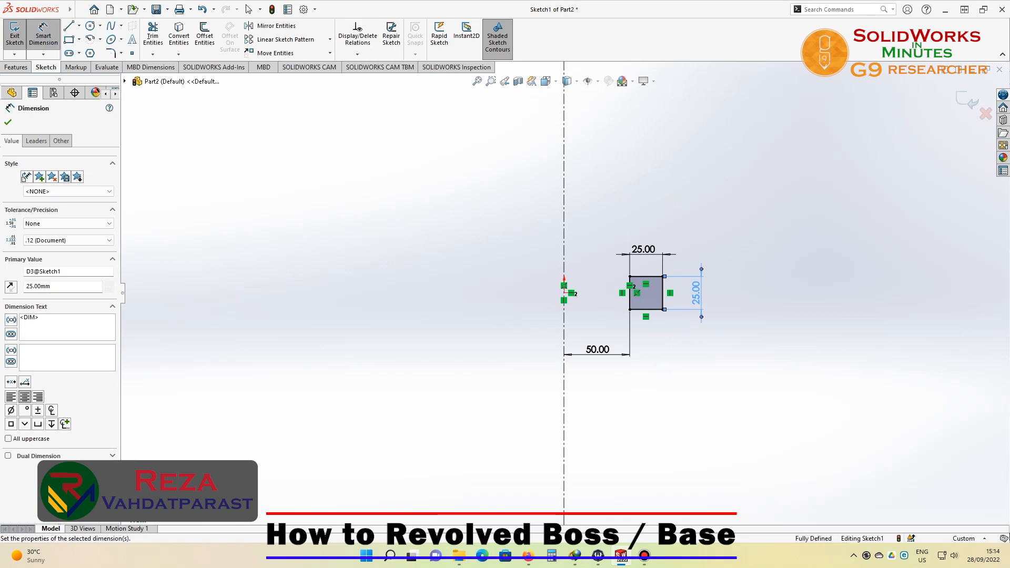
{"action": "left_click", "coordinate": [967, 100]}
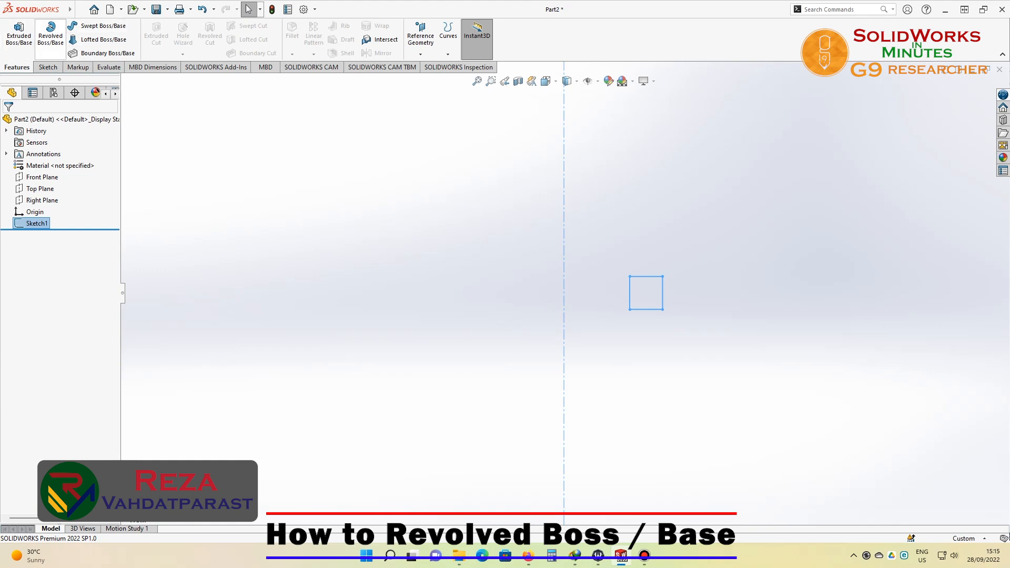
Start a Revolved Boss/Base, reselecting the centerline as the axis and choosing the square region as the contour
{"action": "left_click", "coordinate": [50, 33]}
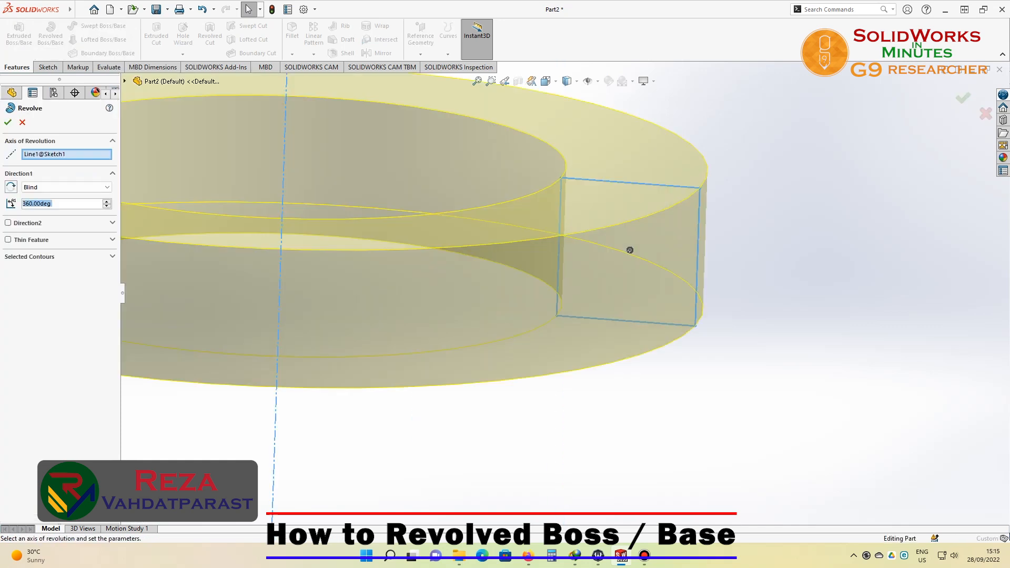
{"action": "scroll", "coordinate": [535, 305], "scroll_direction": "up", "scroll_amount": 8}
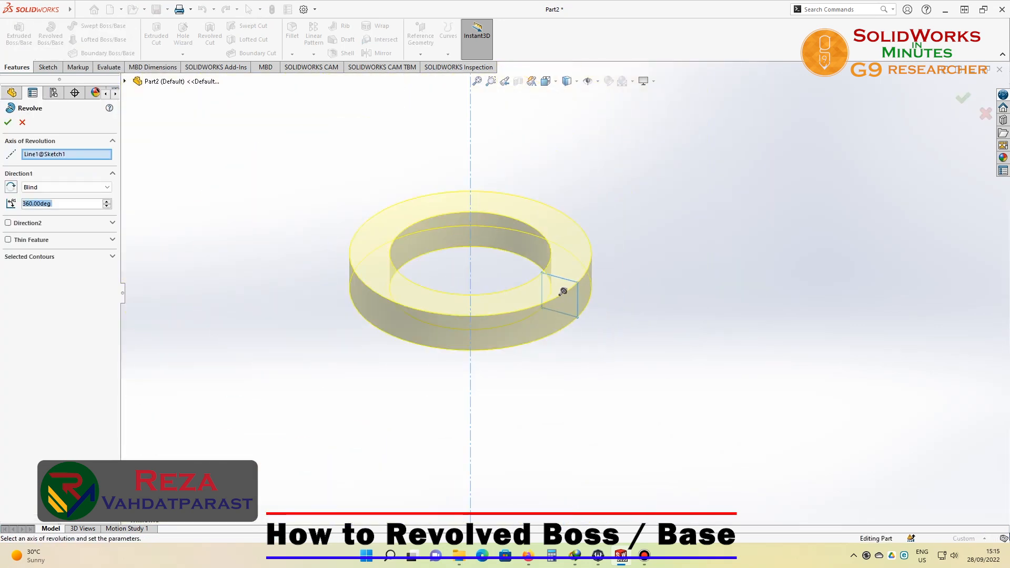
{"action": "left_click", "coordinate": [79, 154]}
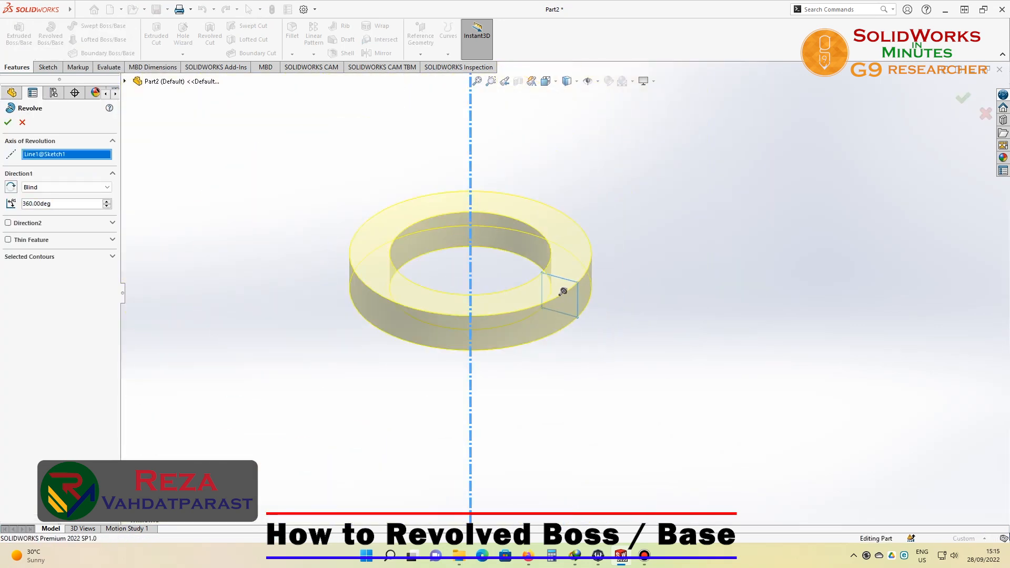
{"action": "key", "text": "Delete"}
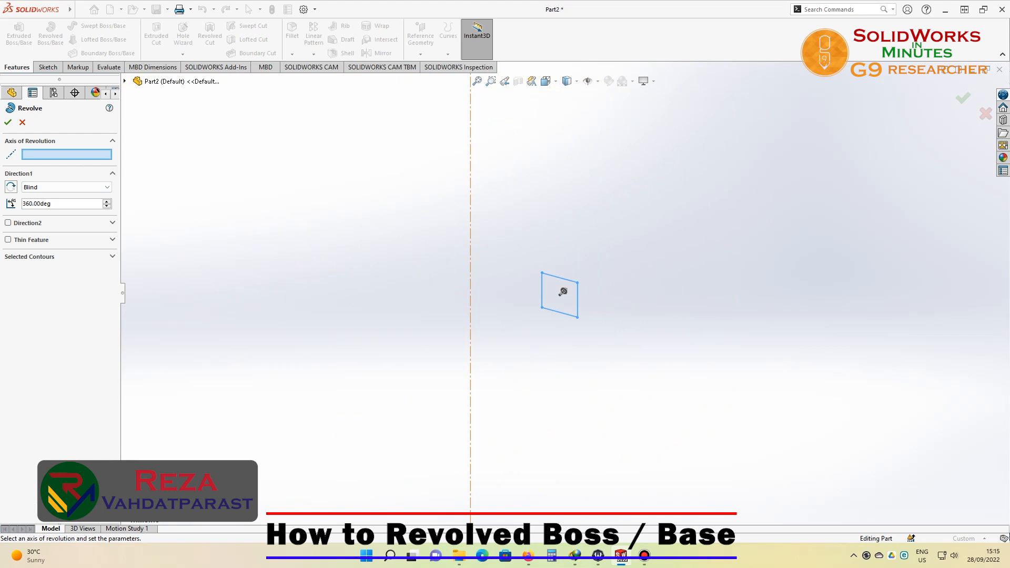
{"action": "left_click", "coordinate": [470, 292]}
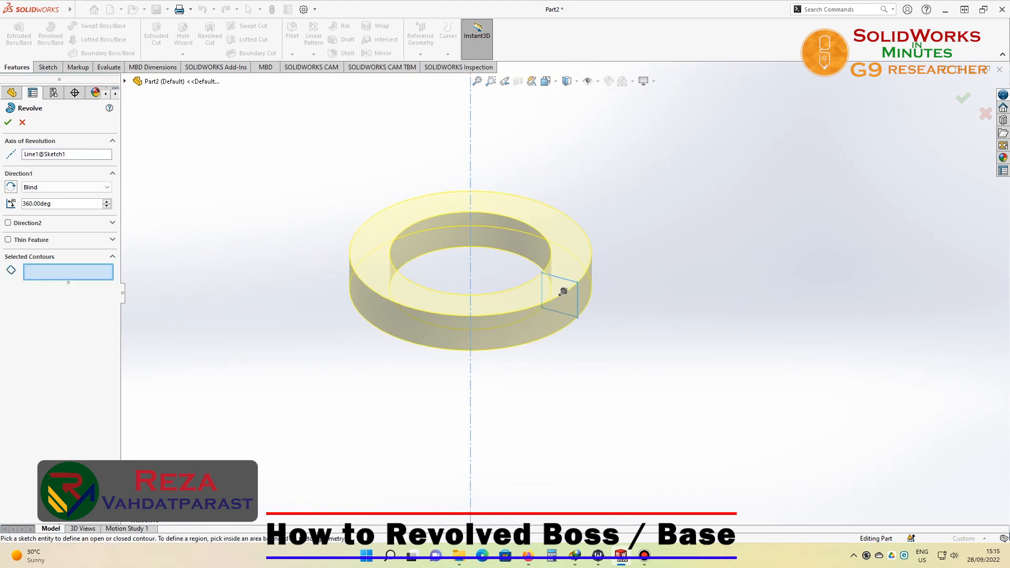
{"action": "left_click", "coordinate": [563, 291]}
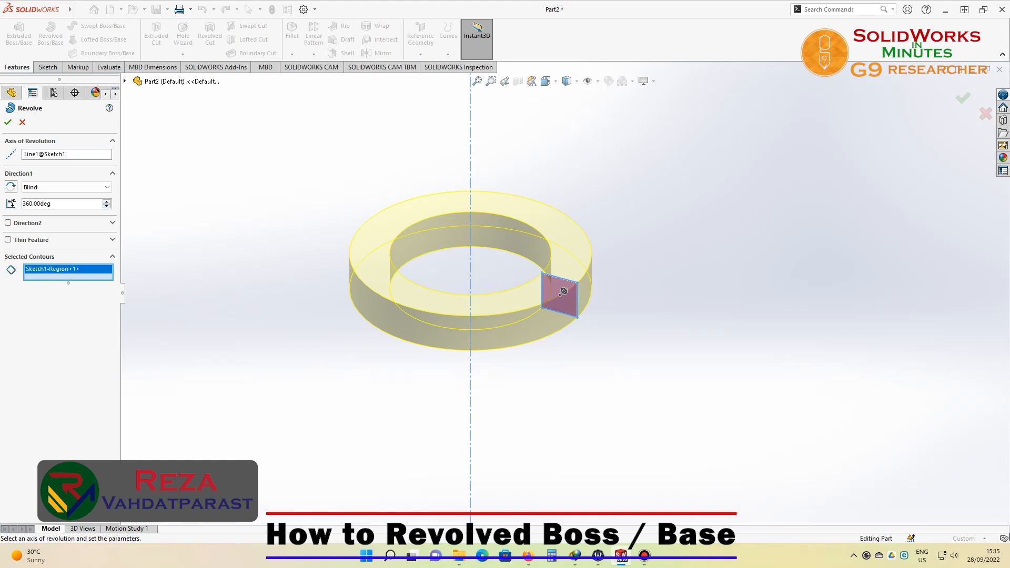
Try Direction 1 revolve angles of 180 and 270 degrees, ending with 102 degrees
{"action": "left_click_drag", "start_coordinate": [564, 291], "coordinate": [561, 295]}
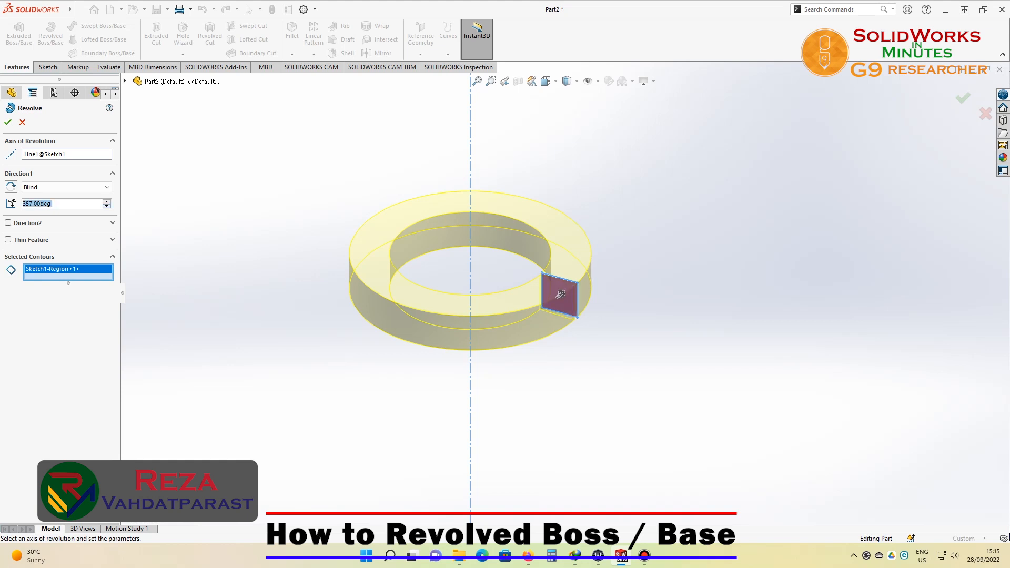
{"action": "type", "text": "180"}
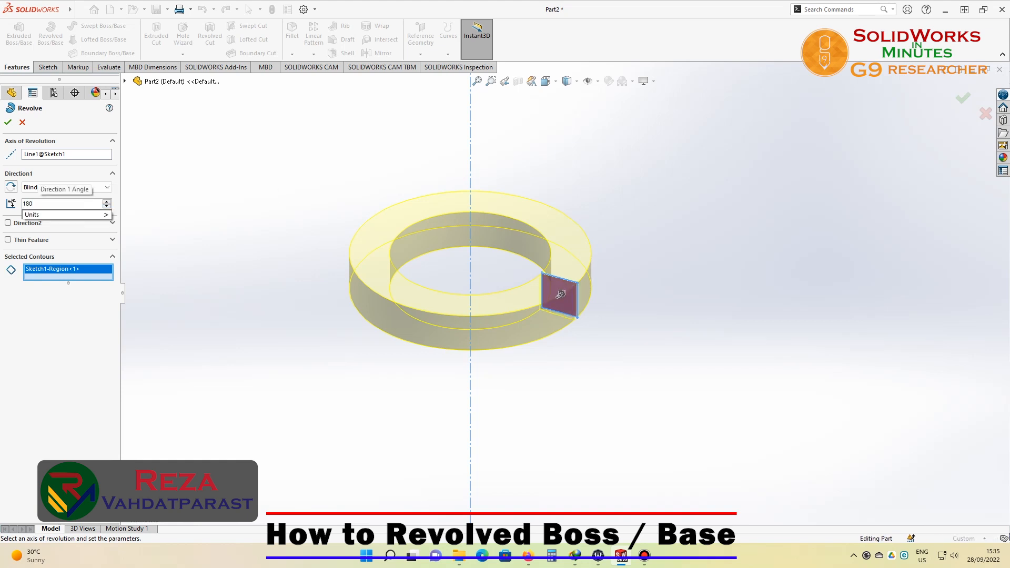
{"action": "key", "text": "Tab"}
{"action": "key", "text": "shift+Tab"}
{"action": "type", "text": "270"}
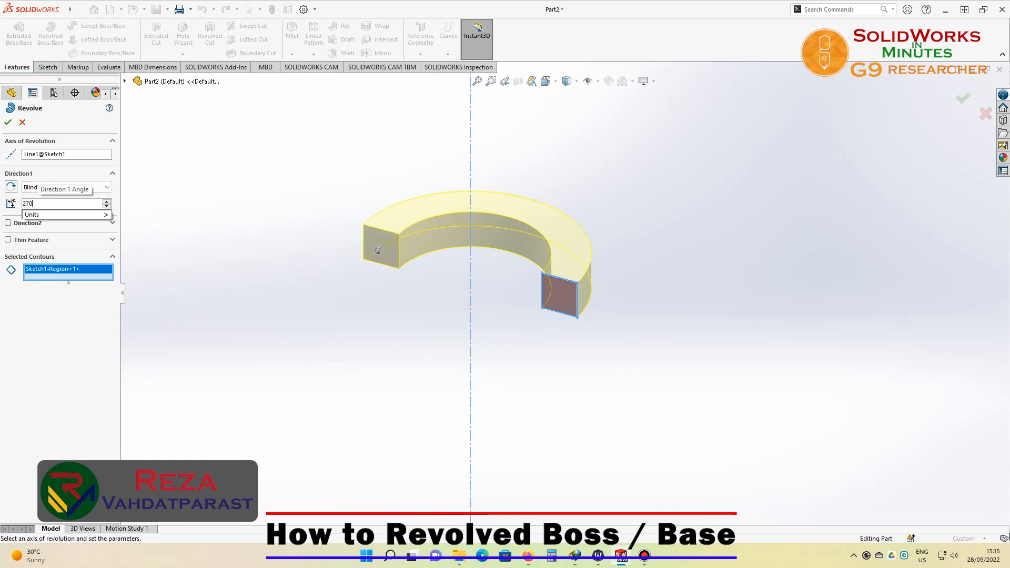
{"action": "key", "text": "Tab"}
{"action": "left_click_drag", "start_coordinate": [429, 319], "coordinate": [488, 220]}
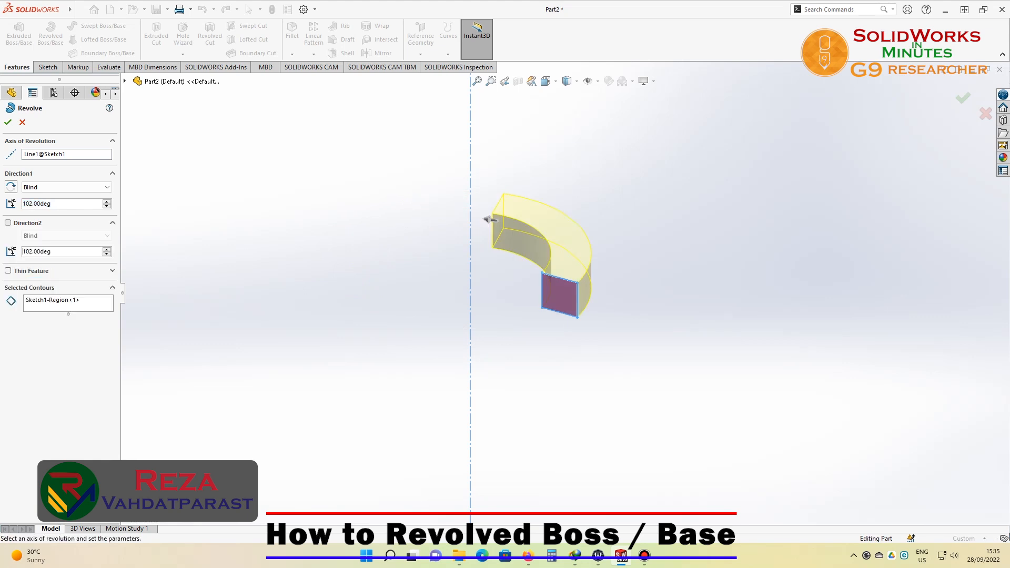
Enable Direction 2 of the revolve and extend its angle to 149 degrees
{"action": "left_click", "coordinate": [8, 222]}
{"action": "middle_click_drag", "start_coordinate": [490, 219], "coordinate": [409, 235]}
{"action": "left_click_drag", "start_coordinate": [503, 337], "coordinate": [556, 337]}
{"action": "scroll", "coordinate": [563, 296], "scroll_direction": "up", "scroll_amount": 1}
{"action": "middle_click_drag", "start_coordinate": [556, 331], "coordinate": [520, 345]}
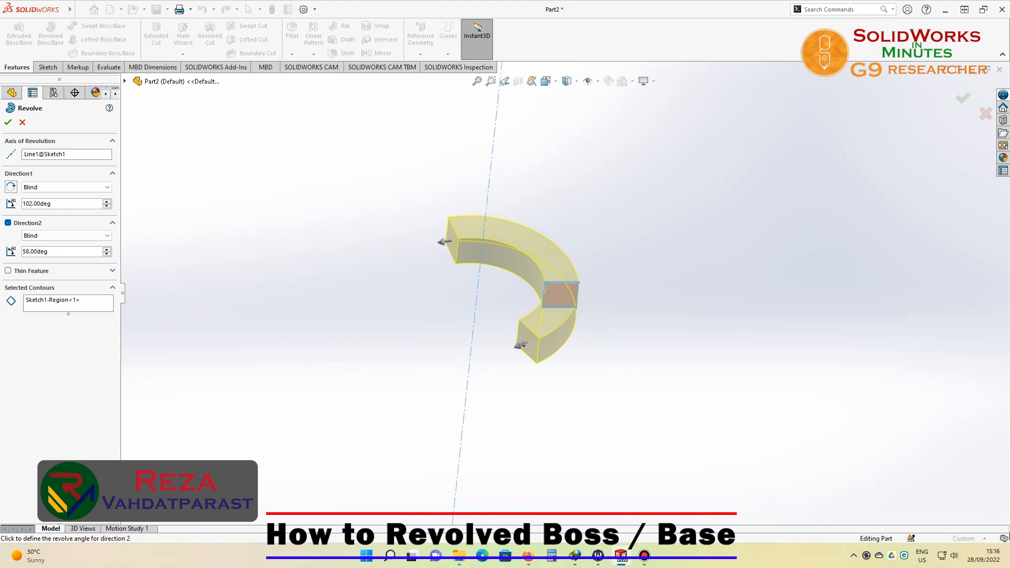
{"action": "left_click_drag", "start_coordinate": [521, 344], "coordinate": [403, 318]}
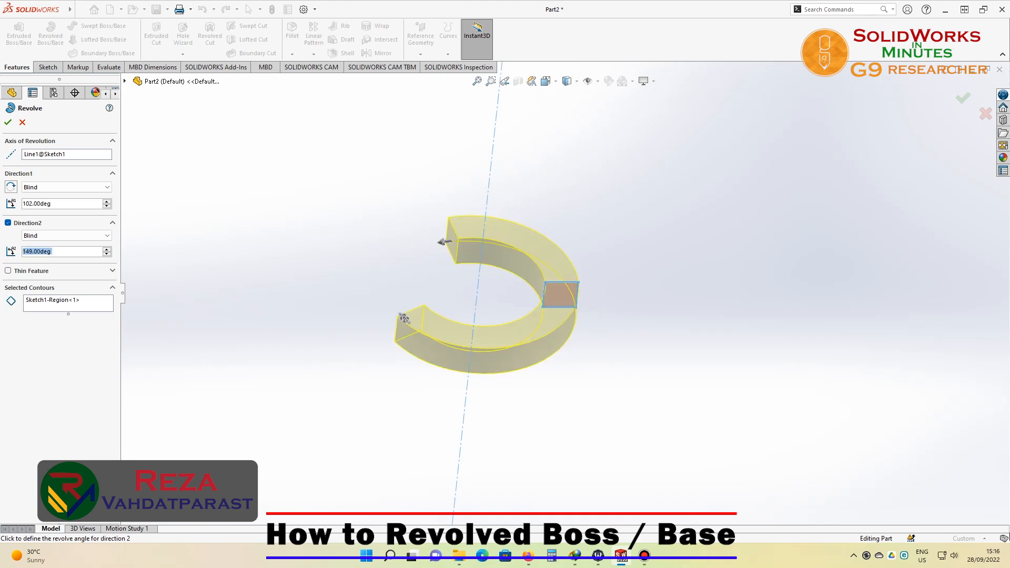
Disable Direction 2 and accept the revolve in Direction 1 only
{"action": "left_click", "coordinate": [8, 222]}
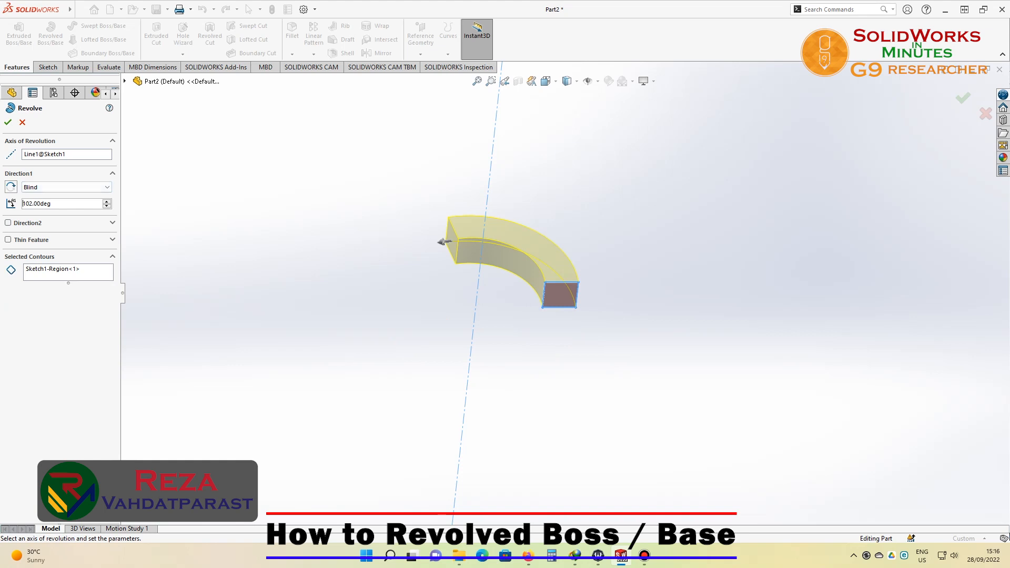
{"action": "key", "text": "Return"}
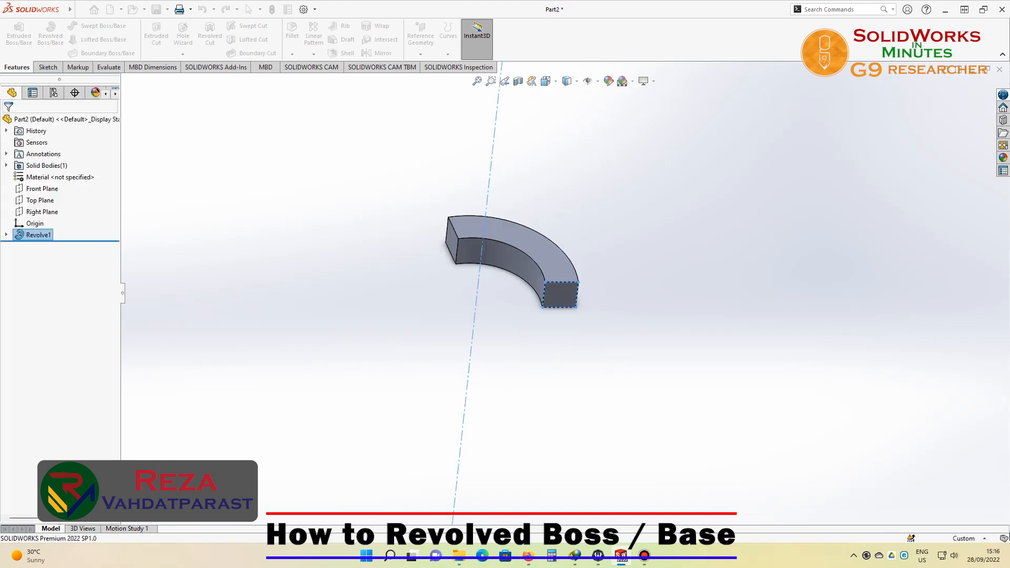
{"action": "key", "text": "Escape"}
{"action": "middle_click_drag", "start_coordinate": [528, 272], "coordinate": [477, 296]}
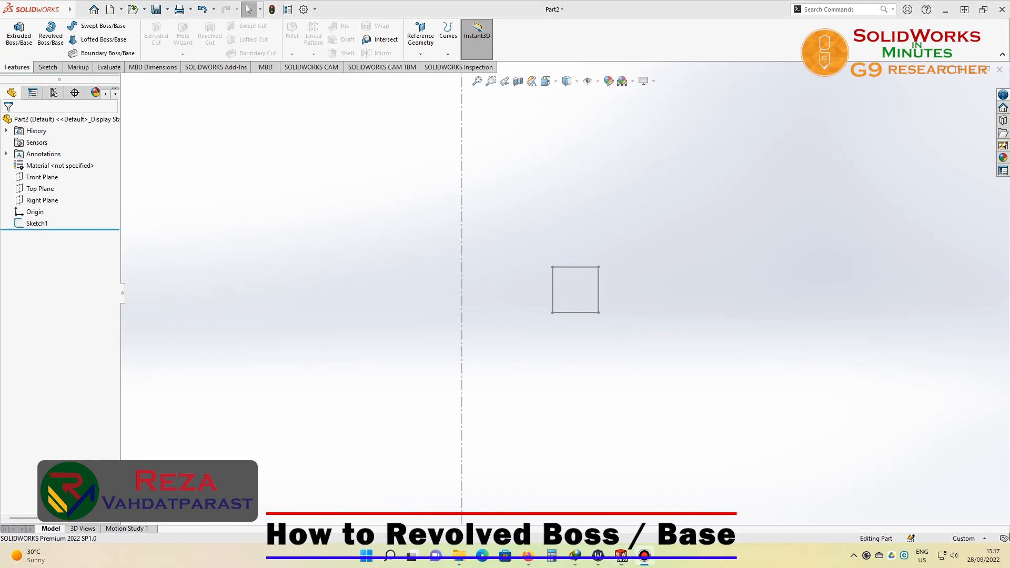
Revolve Sketch1 360 degrees about the centerline as a One-Direction thin feature with 1 mm wall thickness
{"action": "key", "text": "z"}
{"action": "key", "text": "z"}
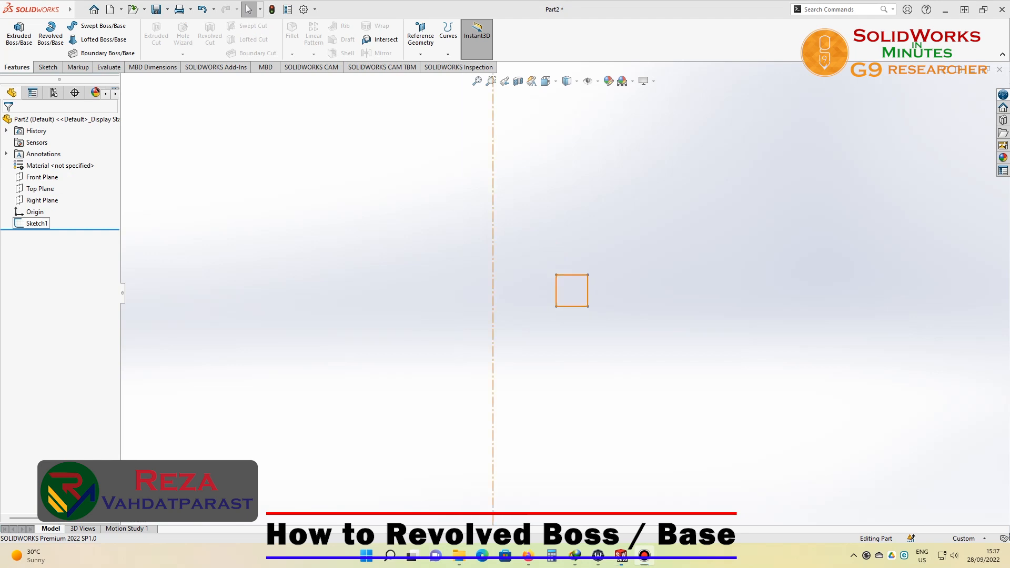
{"action": "left_click", "coordinate": [37, 223]}
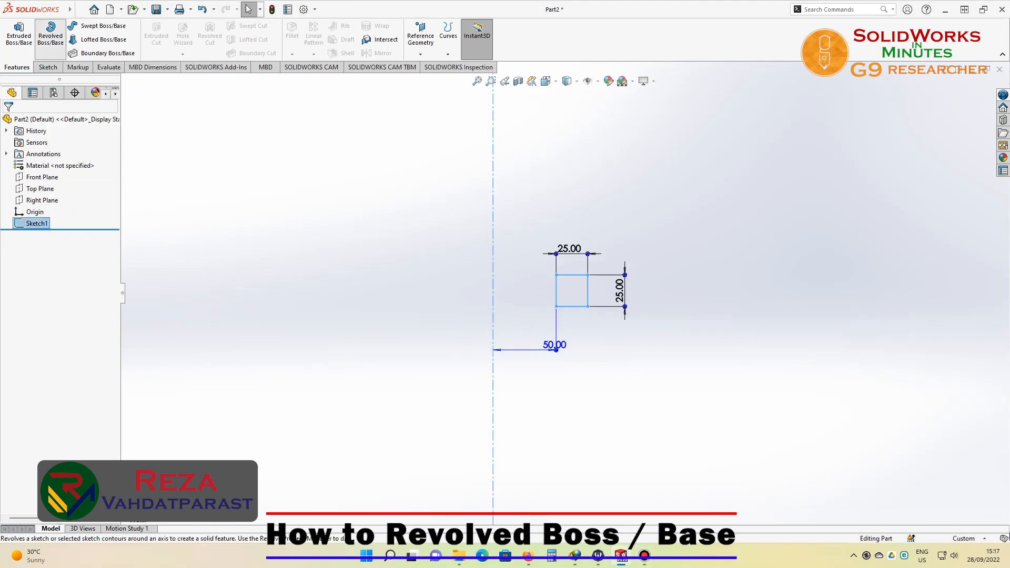
{"action": "left_click", "coordinate": [50, 32]}
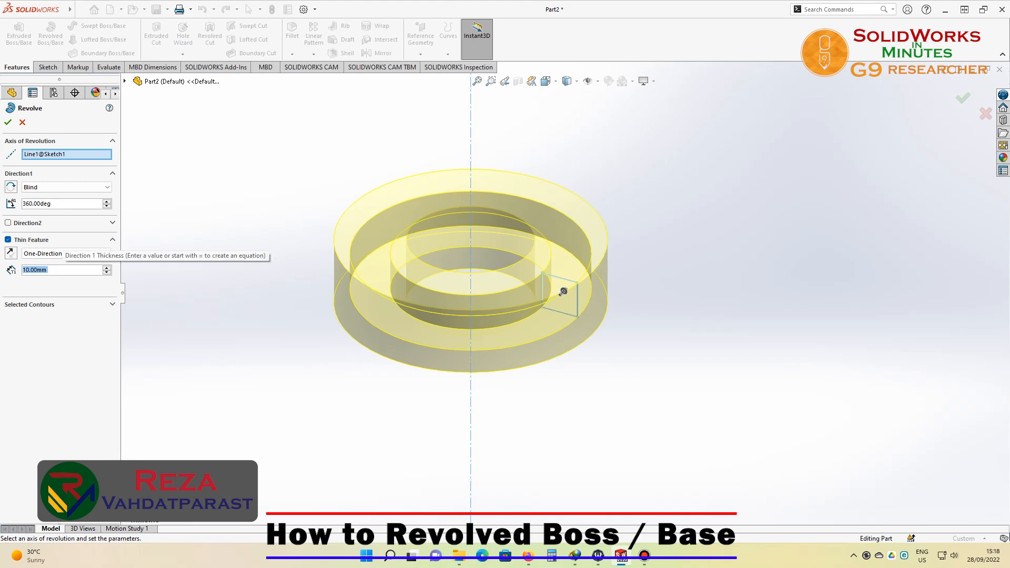
{"action": "type", "text": "1"}
{"action": "key", "text": "Return"}
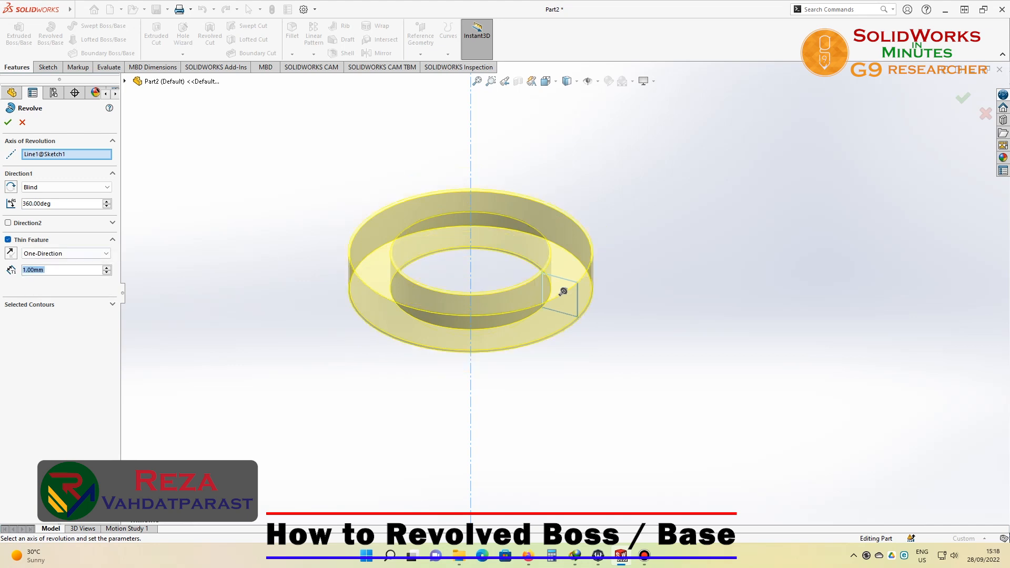
{"action": "left_click", "coordinate": [8, 122]}
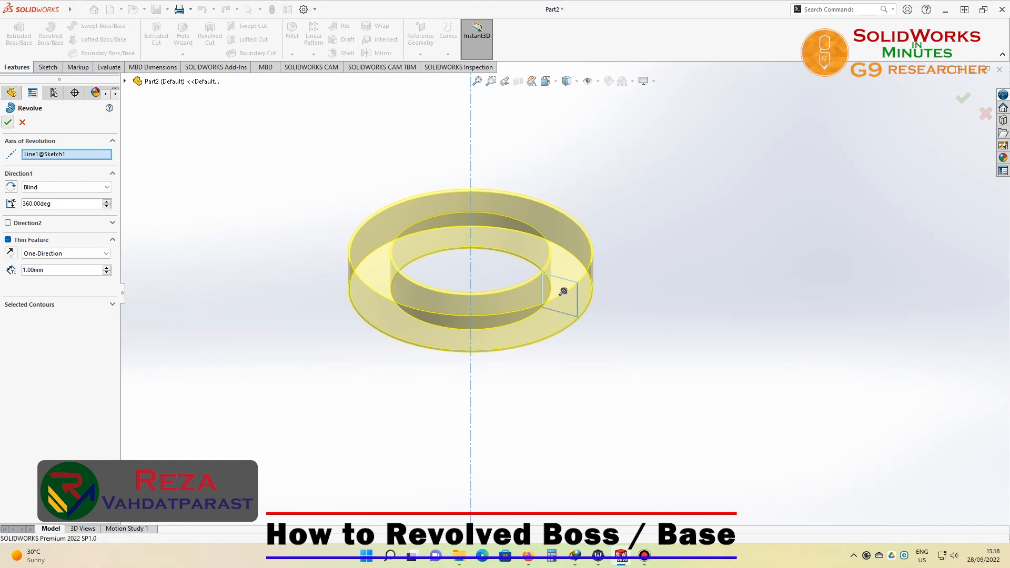
Create a section view through the middle of the revolved ring to inspect its hollow cross-section
{"action": "left_click", "coordinate": [518, 81]}
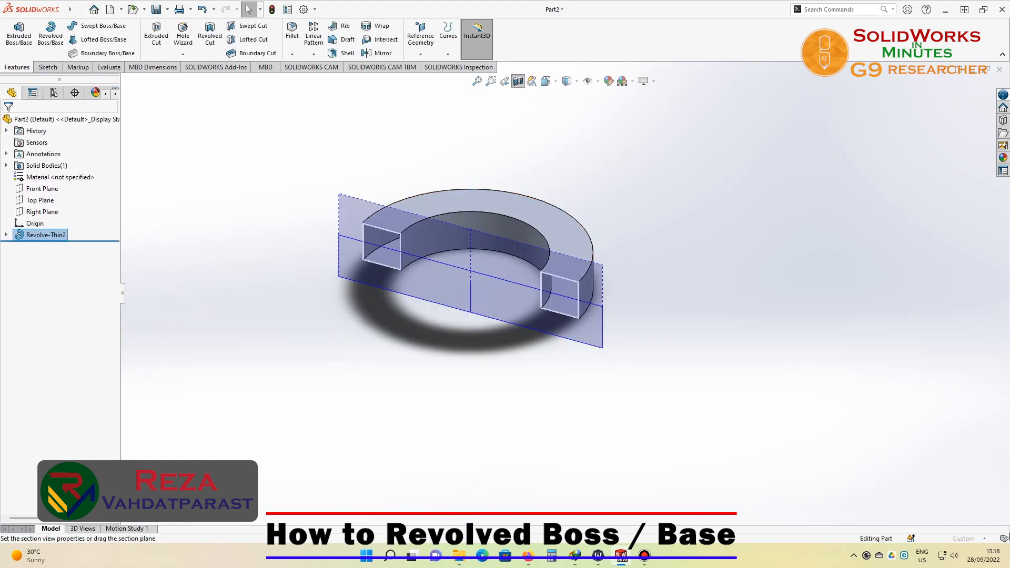
{"action": "left_click", "coordinate": [8, 122]}
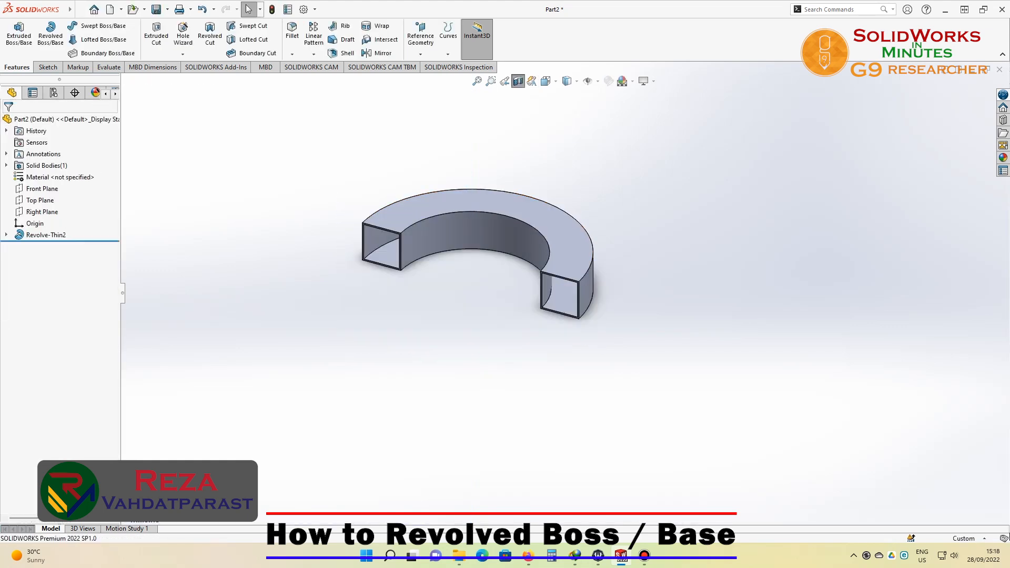
{"action": "scroll", "coordinate": [566, 301], "scroll_direction": "up", "scroll_amount": 2}
{"action": "middle_click_drag", "start_coordinate": [566, 300], "coordinate": [547, 281]}
{"action": "scroll", "coordinate": [551, 282], "scroll_direction": "down", "scroll_amount": 5}
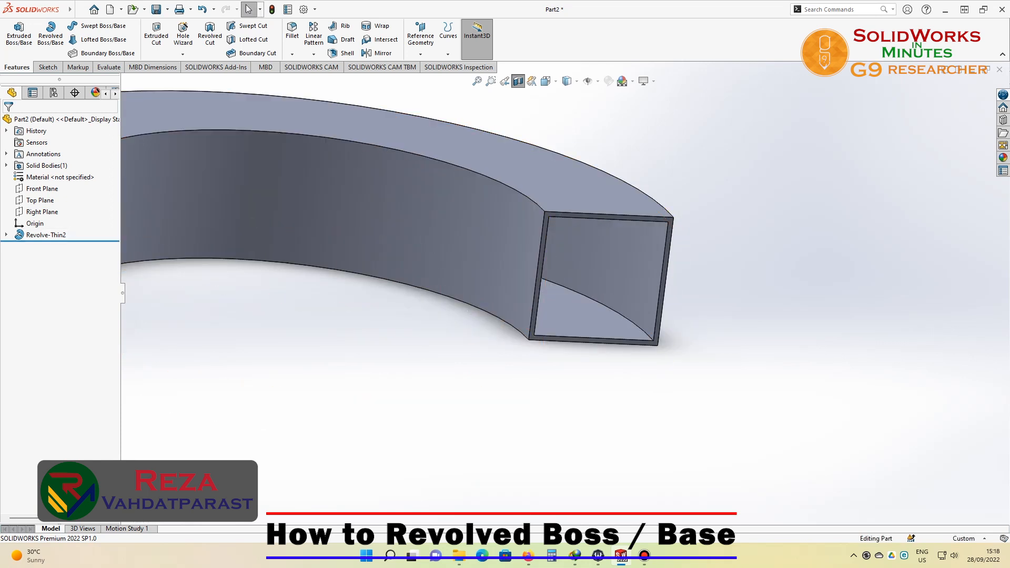
Select Sketch1 under the thin revolve and compare its square profile with the wall's thickness direction
{"action": "left_click", "coordinate": [6, 235]}
{"action": "left_click", "coordinate": [48, 246]}
{"action": "scroll", "coordinate": [517, 213], "scroll_direction": "down", "scroll_amount": 5}
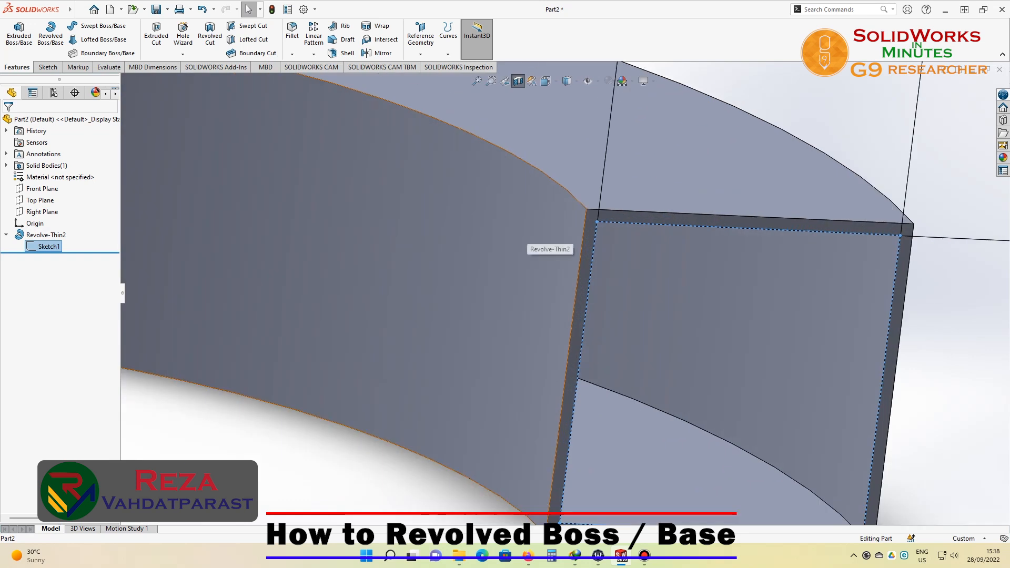
{"action": "scroll", "coordinate": [543, 316], "scroll_direction": "up", "scroll_amount": 4}
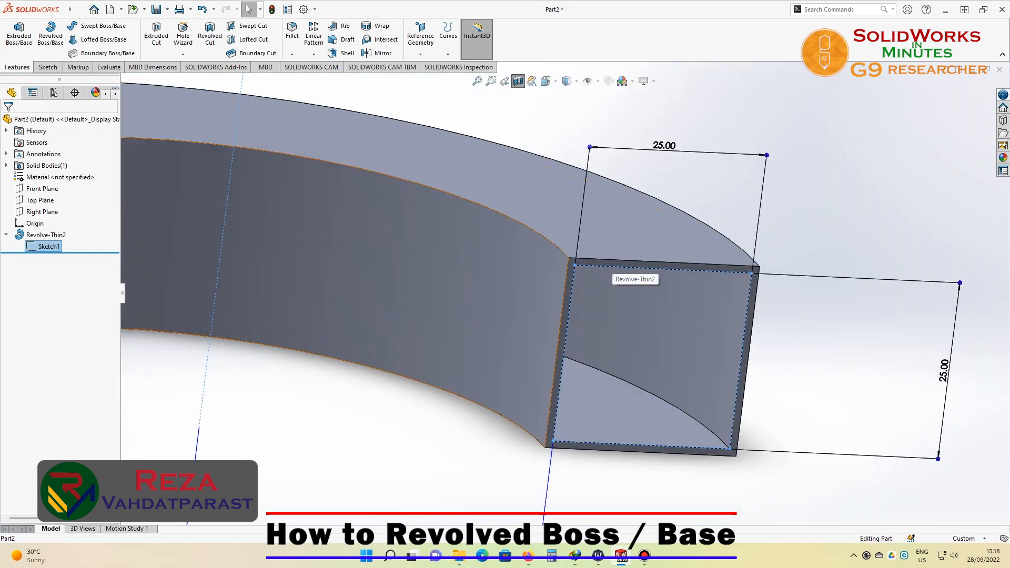
Change the thin revolve's wall type to Mid-Plane and compare Sketch1 with the sectioned wall
{"action": "right_click", "coordinate": [46, 235]}
{"action": "left_click", "coordinate": [75, 200]}
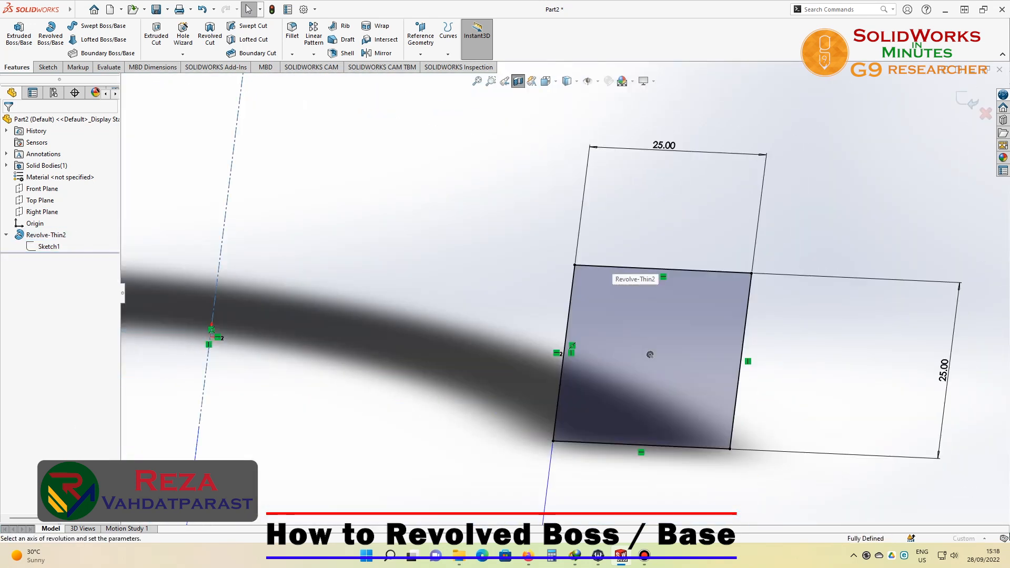
{"action": "scroll", "coordinate": [623, 335], "scroll_direction": "up", "scroll_amount": 2}
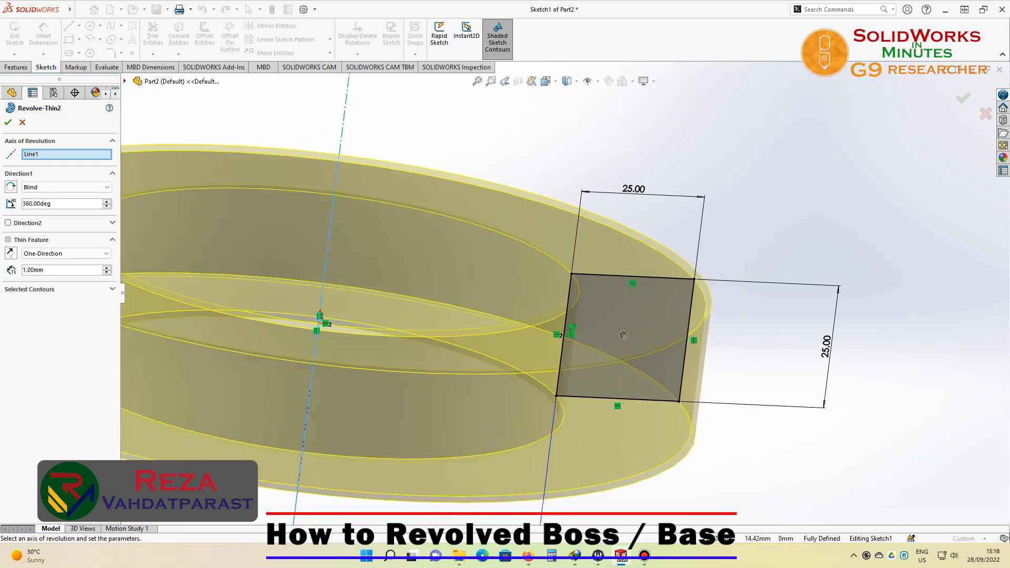
{"action": "left_click", "coordinate": [64, 253]}
{"action": "left_click", "coordinate": [42, 268]}
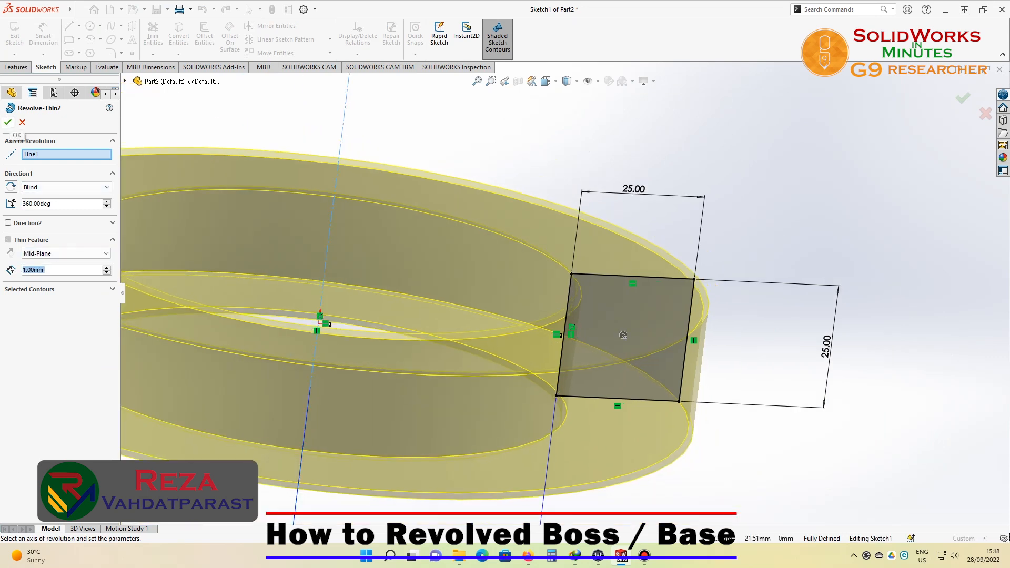
{"action": "left_click", "coordinate": [8, 122]}
{"action": "scroll", "coordinate": [625, 304], "scroll_direction": "up", "scroll_amount": 5}
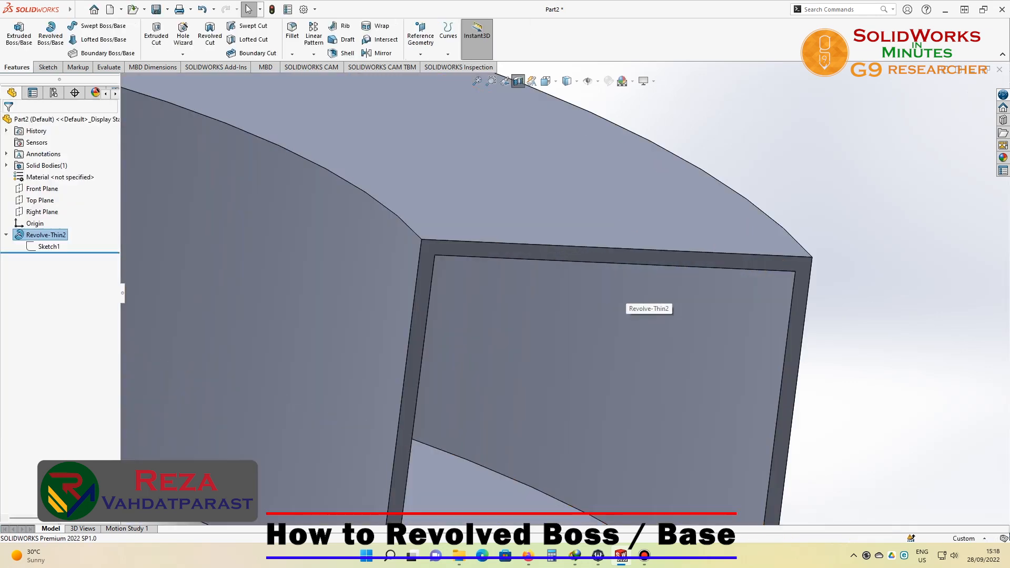
{"action": "left_click", "coordinate": [48, 246]}
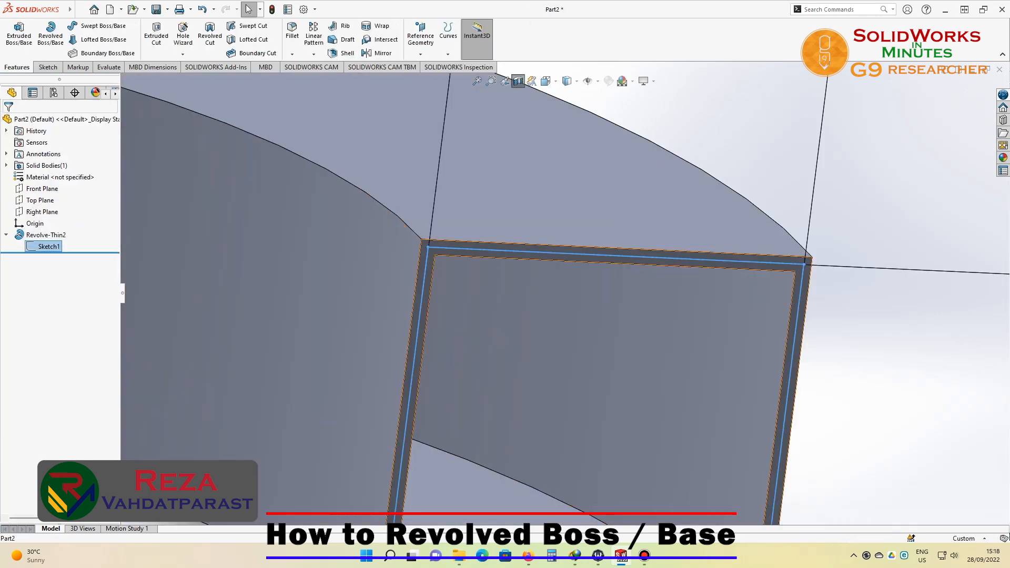
Set the thin revolve's wall type to Two-Direction with 5 mm Direction 1 thickness and 1 mm Direction 2 thickness
{"action": "right_click", "coordinate": [40, 234]}
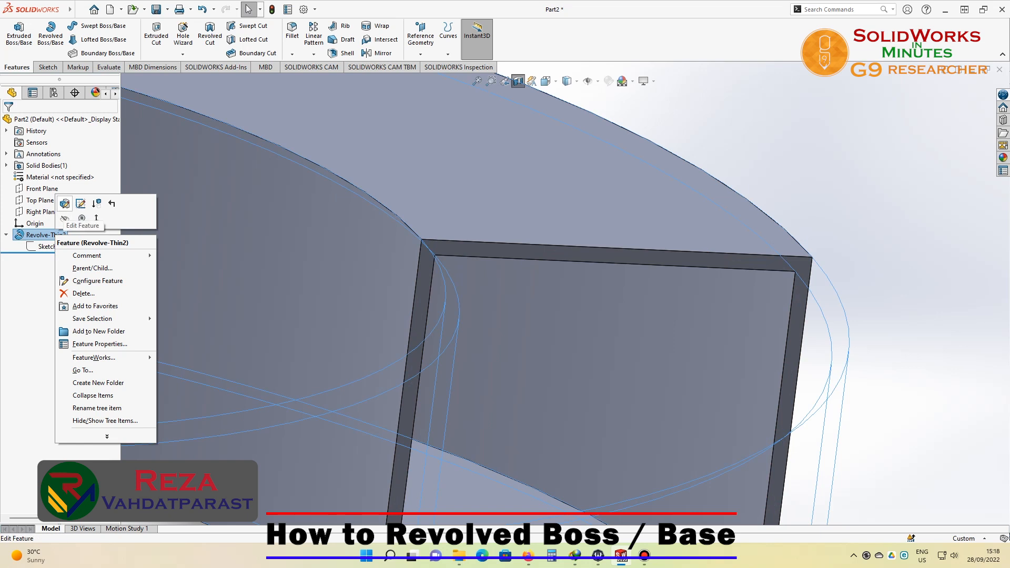
{"action": "left_click", "coordinate": [65, 205]}
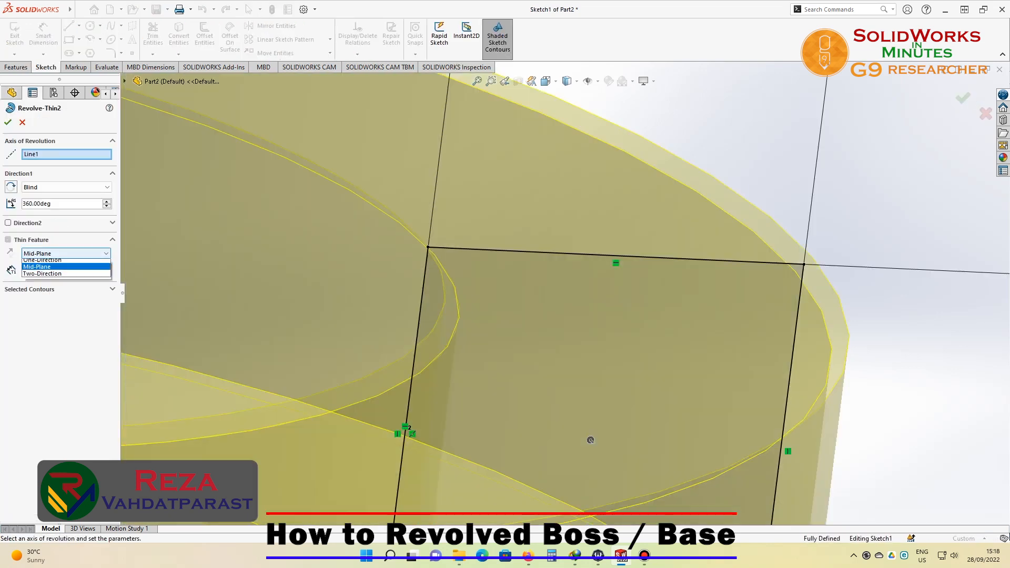
{"action": "left_click", "coordinate": [65, 276]}
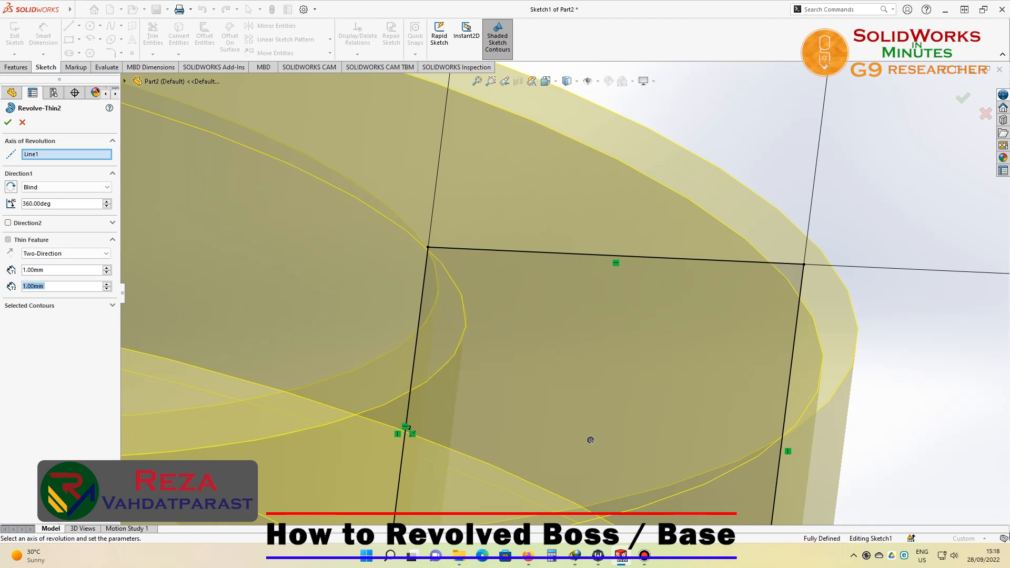
{"action": "left_click", "coordinate": [106, 267]}
{"action": "left_click", "coordinate": [106, 273]}
{"action": "type", "text": "5"}
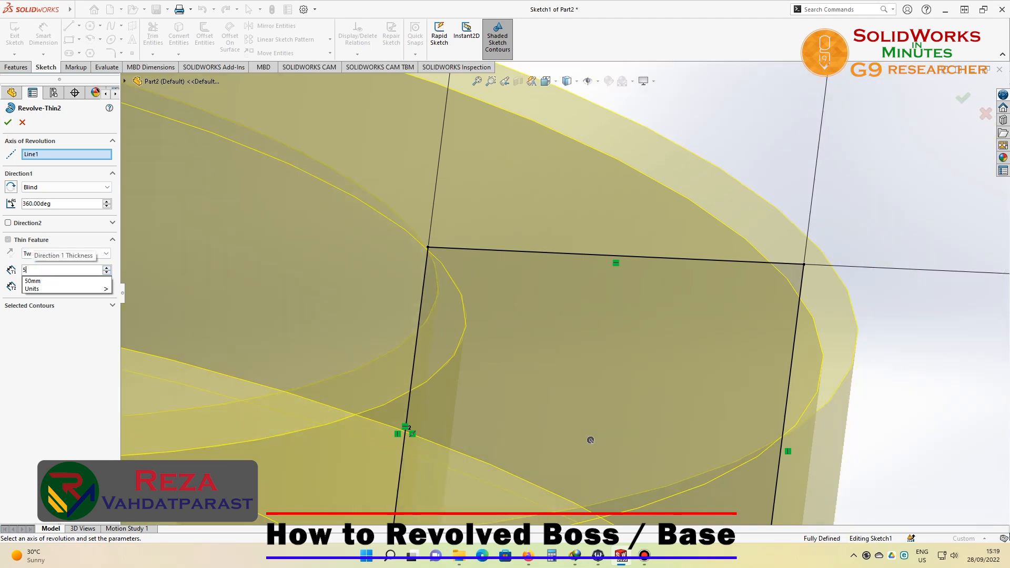
{"action": "key", "text": "Tab"}
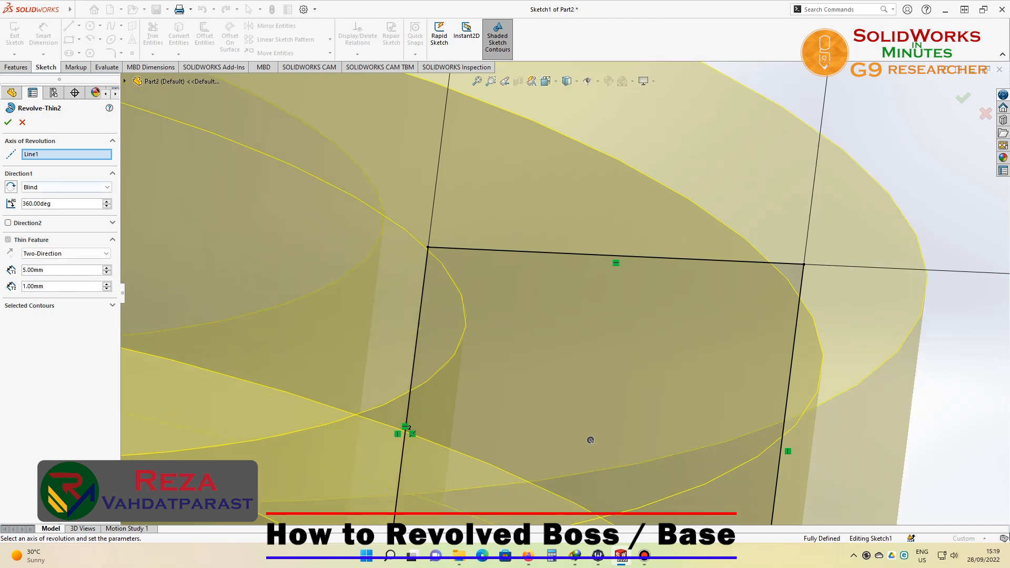
{"action": "left_click", "coordinate": [8, 122]}
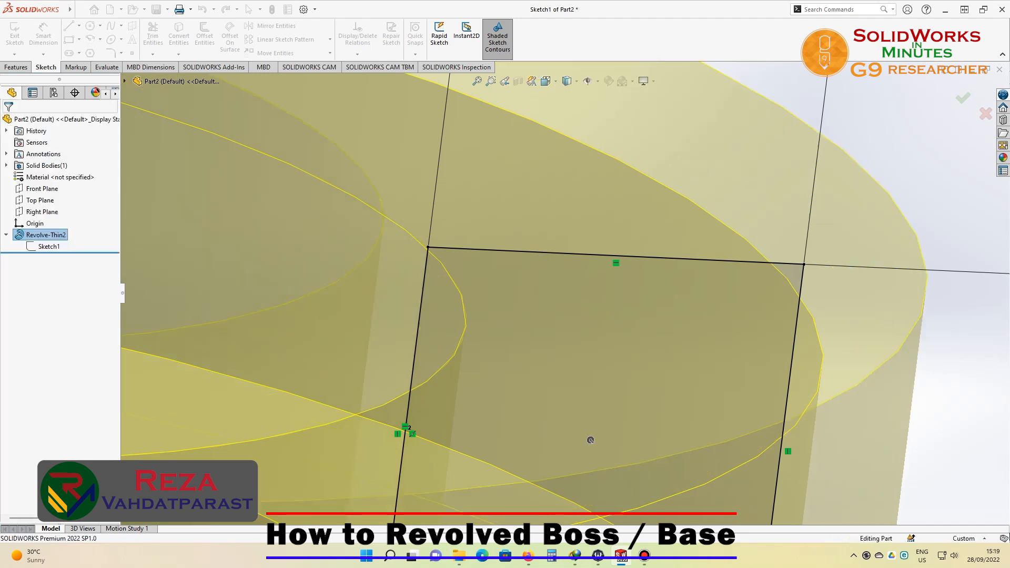
Select Sketch1 and compare its square profile with the wall thickness on each side, then clear the selection
{"action": "left_click", "coordinate": [49, 247]}
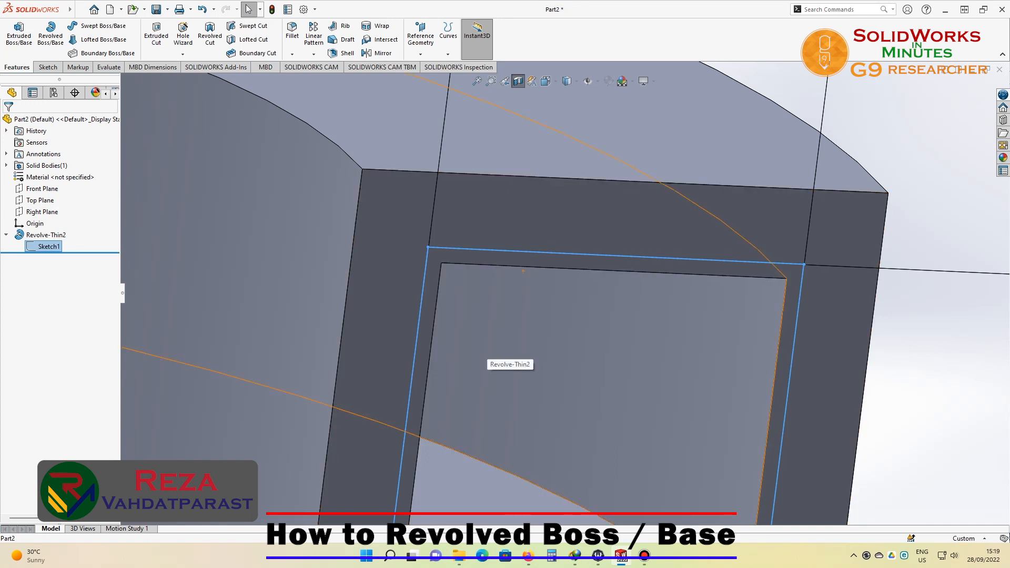
{"action": "scroll", "coordinate": [473, 356], "scroll_direction": "down", "scroll_amount": 3}
{"action": "scroll", "coordinate": [473, 357], "scroll_direction": "up", "scroll_amount": 4}
{"action": "scroll", "coordinate": [505, 358], "scroll_direction": "up", "scroll_amount": 5}
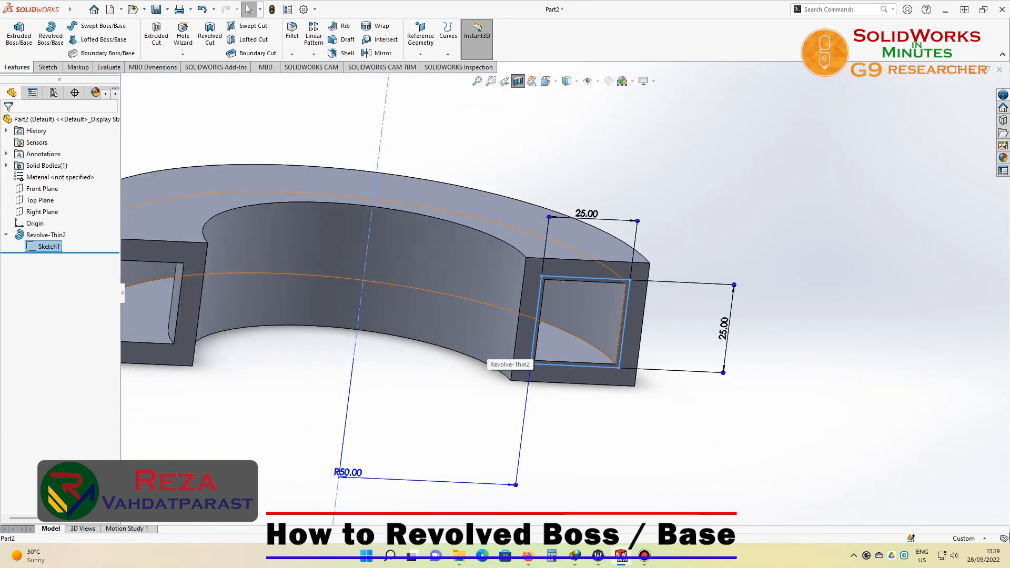
{"action": "key", "text": "Escape"}
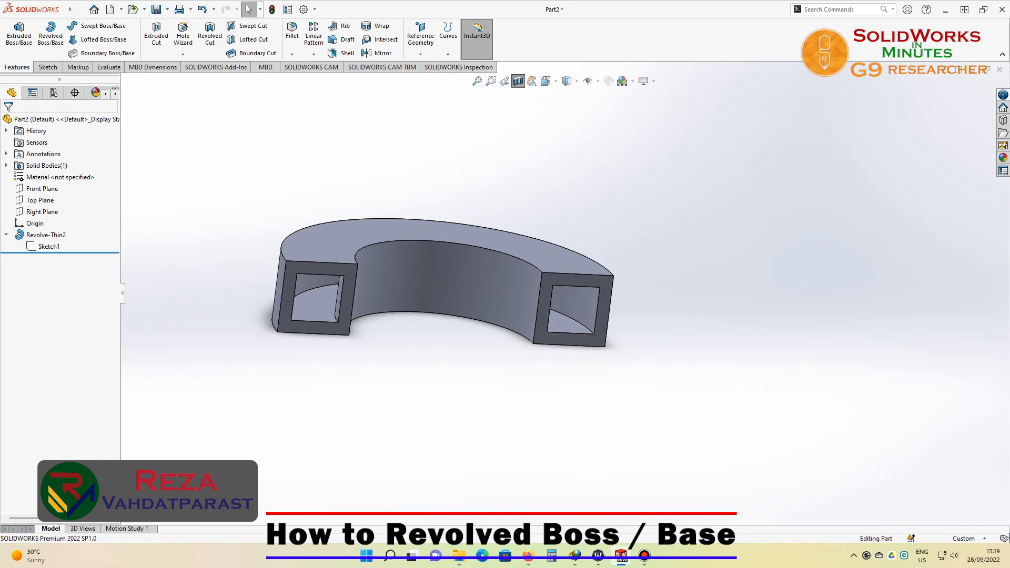
{"action": "left_click", "coordinate": [46, 234]}
{"action": "left_click", "coordinate": [74, 199]}
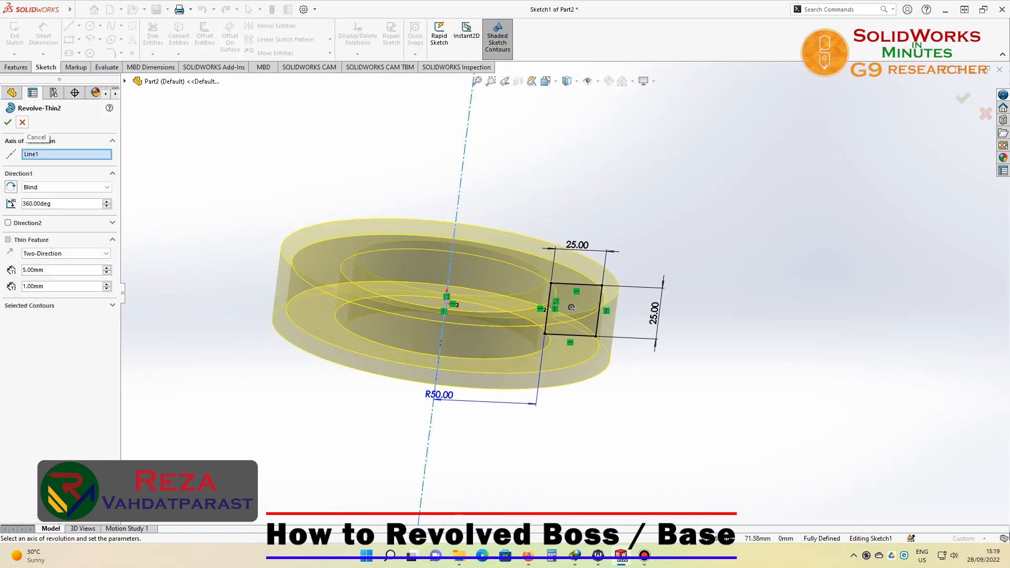
{"action": "left_click", "coordinate": [22, 122]}
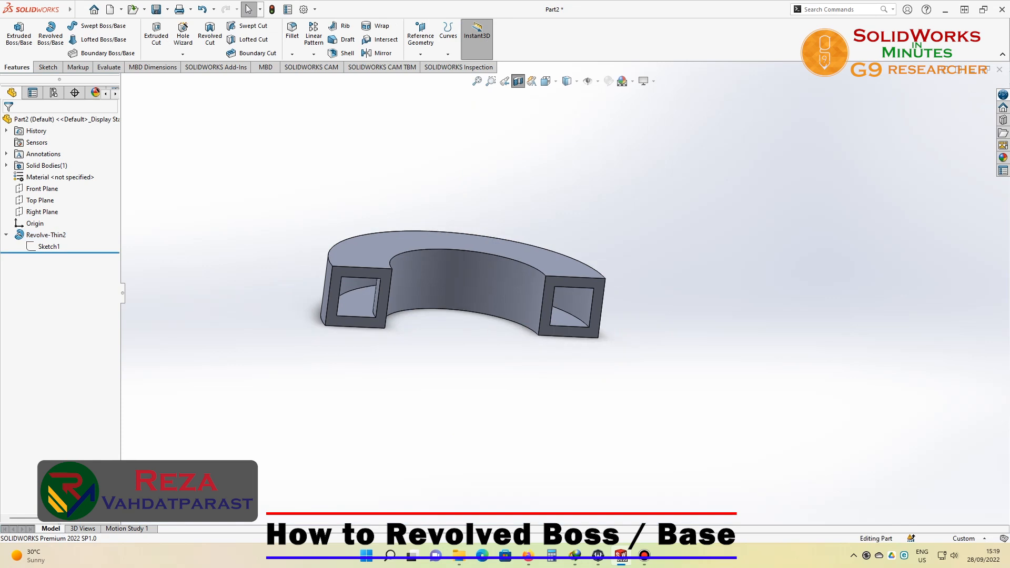
{"action": "scroll", "coordinate": [237, 310], "scroll_direction": "down", "scroll_amount": 2}
{"action": "scroll", "coordinate": [568, 284], "scroll_direction": "up", "scroll_amount": 1}
{"action": "middle_click_drag", "start_coordinate": [562, 289], "coordinate": [500, 290]}
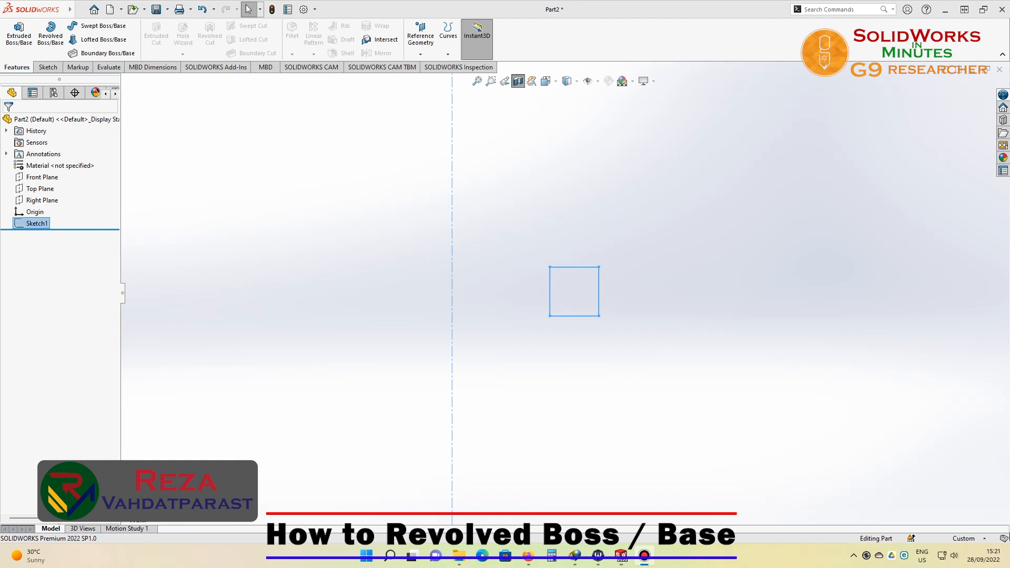
Start a Revolved Boss/Base from Sketch1 and set Direction 1 to Up To Surface, ending at the Right Plane
{"action": "left_click", "coordinate": [50, 38]}
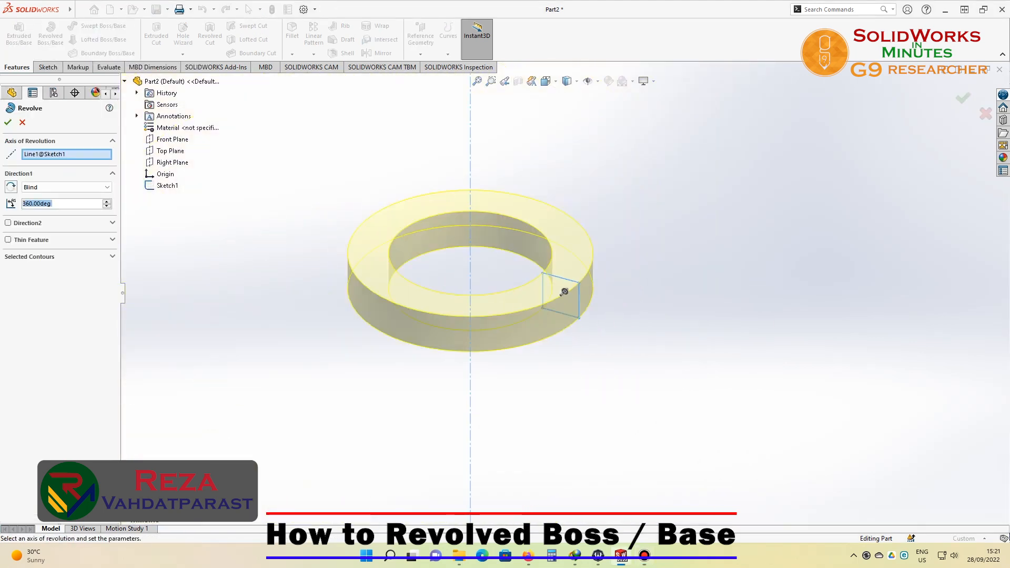
{"action": "left_click", "coordinate": [66, 187]}
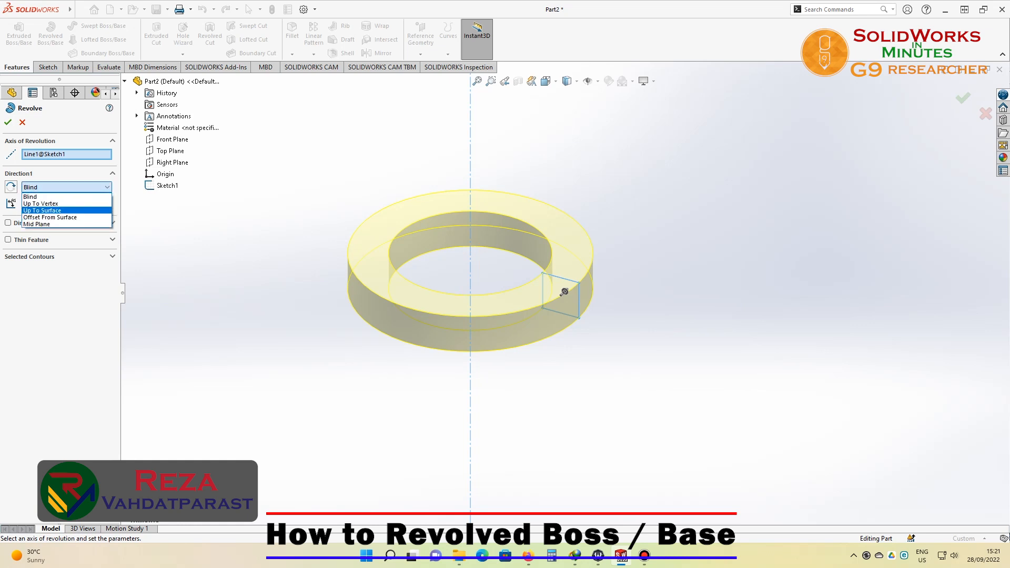
{"action": "key", "text": "Return"}
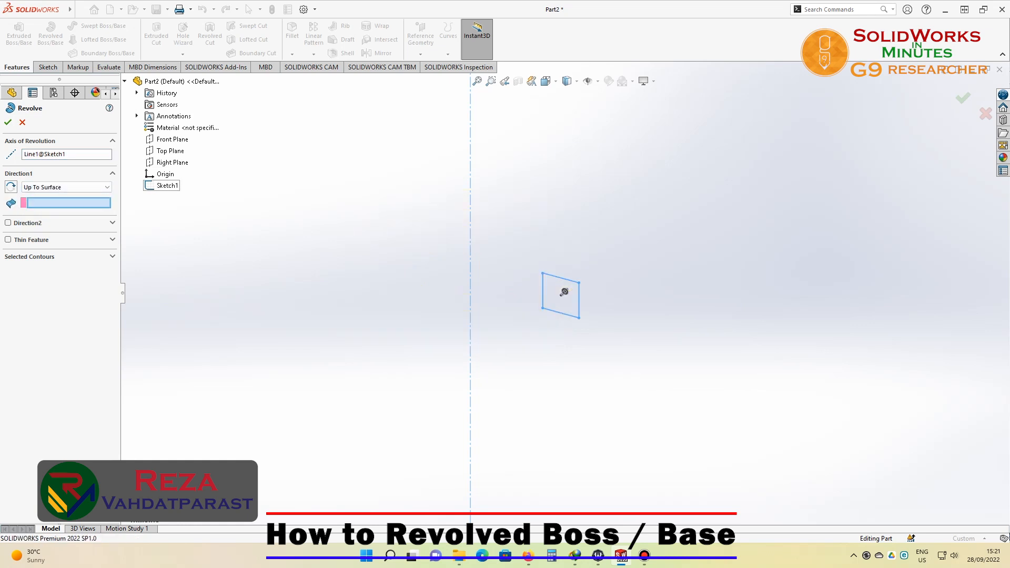
{"action": "left_click", "coordinate": [173, 162]}
{"action": "scroll", "coordinate": [550, 313], "scroll_direction": "down", "scroll_amount": 2}
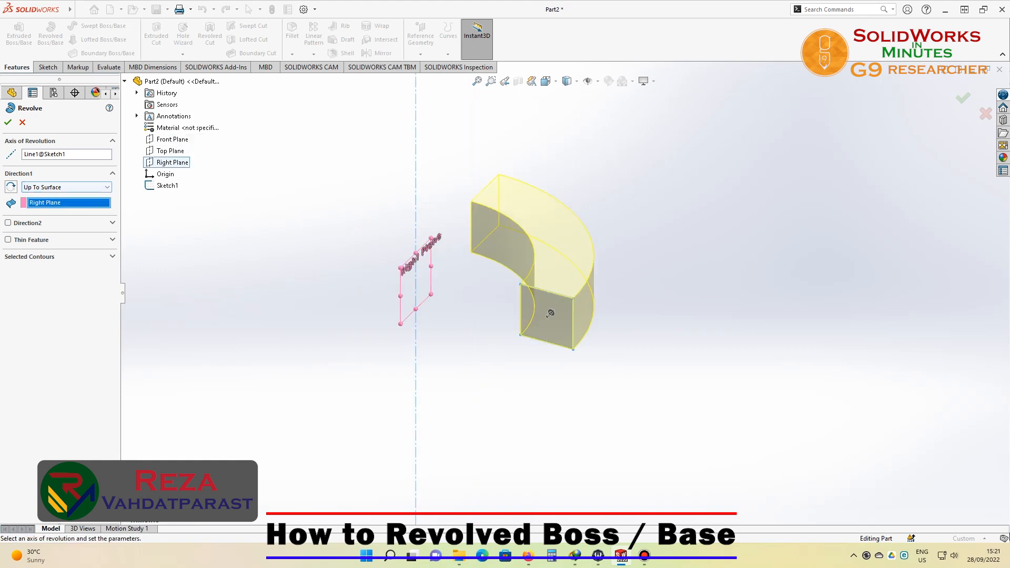
Switch Direction 1 of the revolve to Offset From Surface with a 20 mm offset from the Right Plane
{"action": "left_click", "coordinate": [66, 188]}
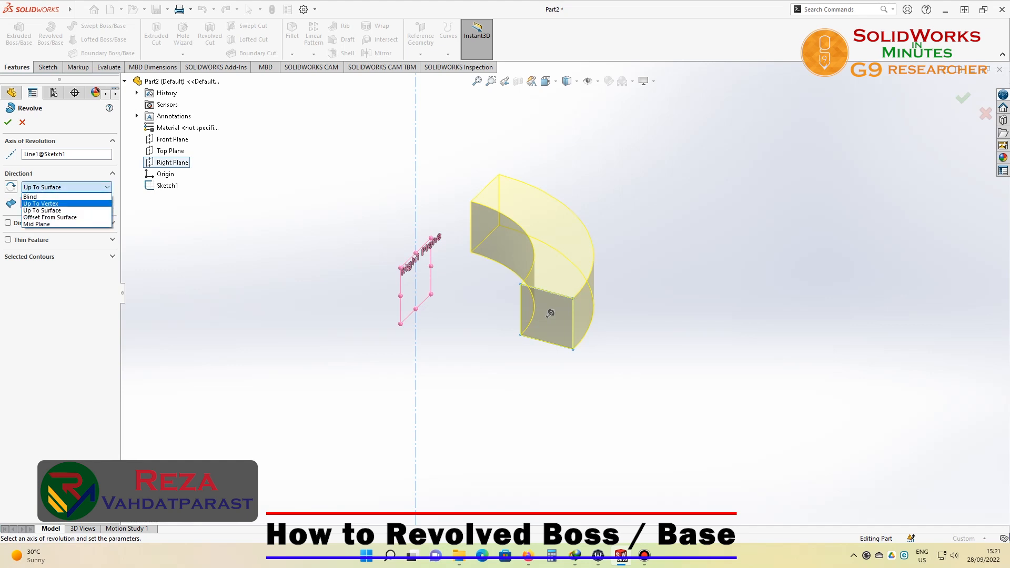
{"action": "left_click", "coordinate": [66, 217]}
{"action": "left_click", "coordinate": [84, 221]}
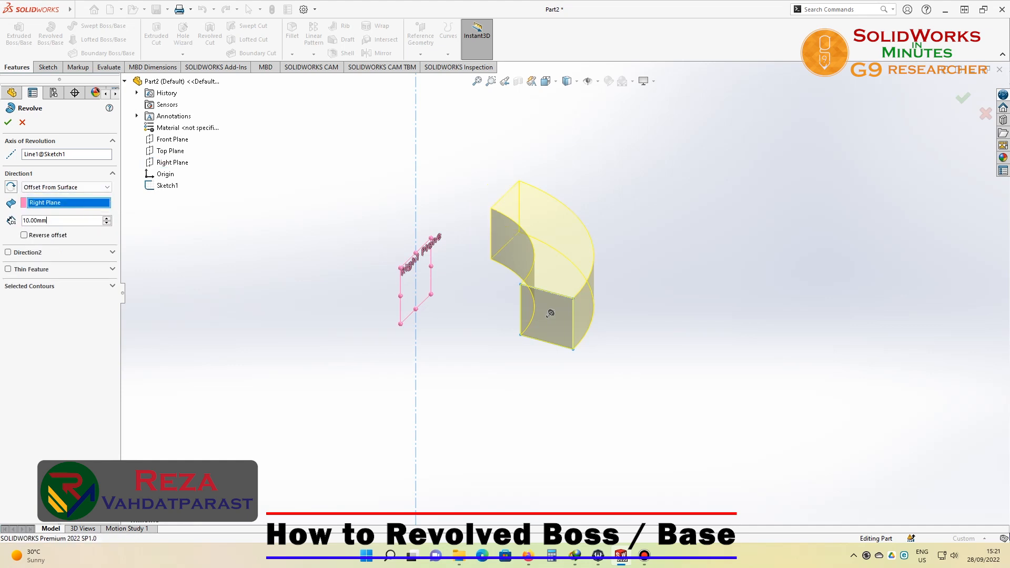
{"action": "left_click", "coordinate": [106, 218]}
{"action": "left_click", "coordinate": [106, 218]}
{"action": "left_click", "coordinate": [106, 218]}
{"action": "left_click", "coordinate": [106, 217]}
{"action": "key", "text": "Down"}
{"action": "key", "text": "Down"}
{"action": "key", "text": "Down"}
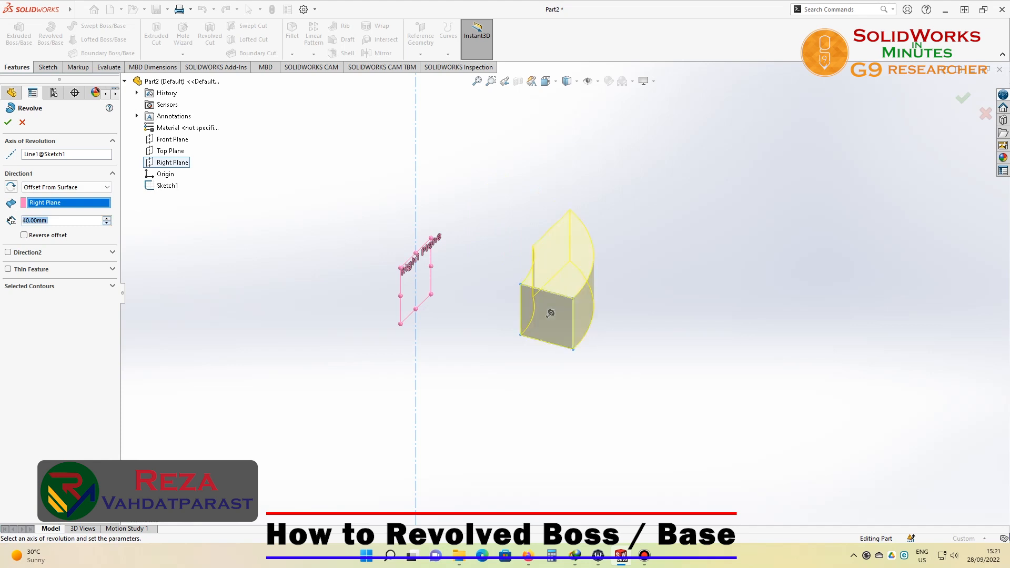
View the revolve preview from the front and reverse the offset to the other side of the Right Plane
{"action": "middle_click_drag", "start_coordinate": [550, 313], "coordinate": [546, 315]}
{"action": "key", "text": "ctrl+space"}
{"action": "left_click", "coordinate": [434, 346]}
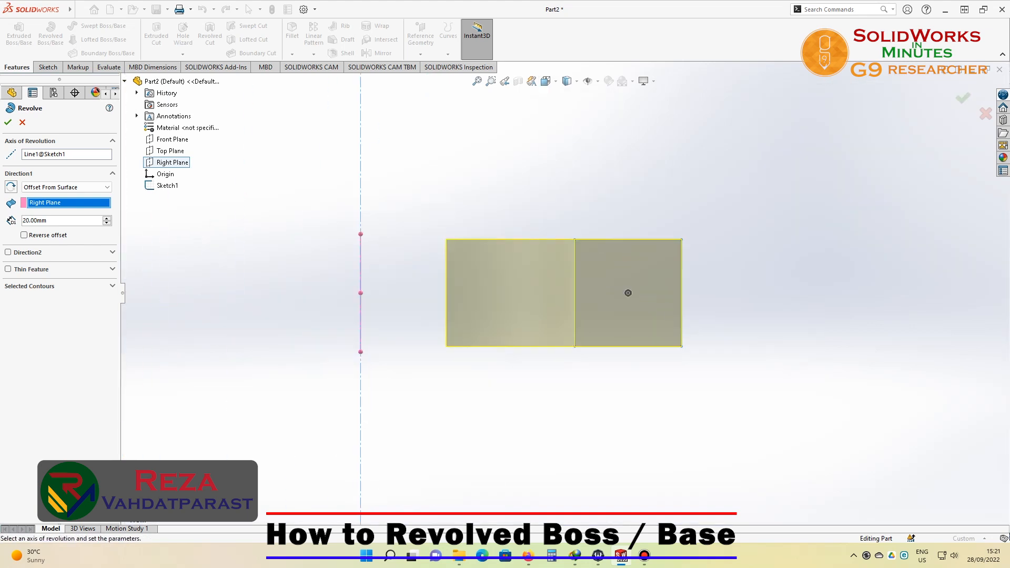
{"action": "left_click", "coordinate": [23, 236]}
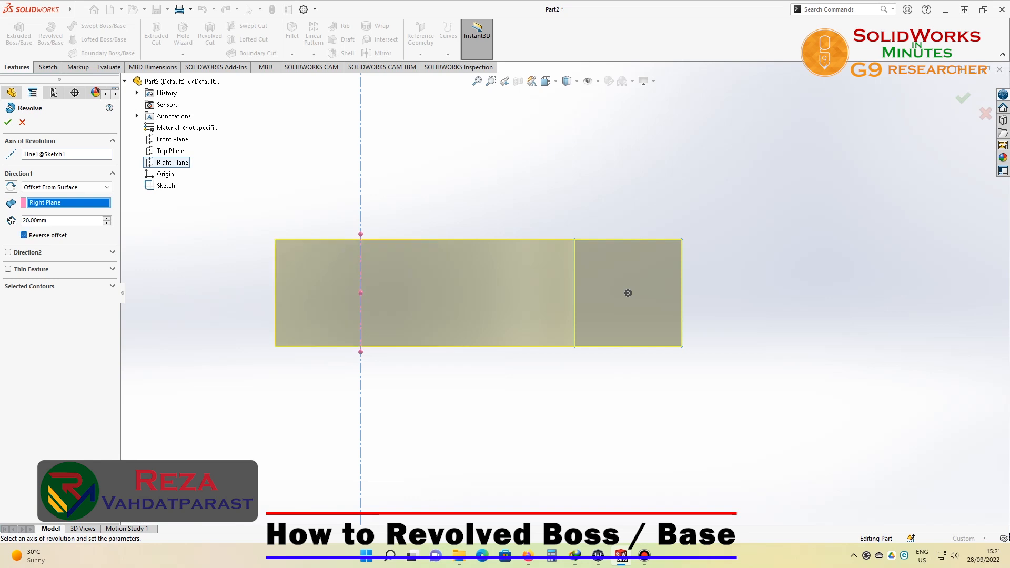
{"action": "scroll", "coordinate": [565, 292], "scroll_direction": "up", "scroll_amount": 3}
{"action": "middle_click_drag", "start_coordinate": [565, 292], "coordinate": [565, 316]}
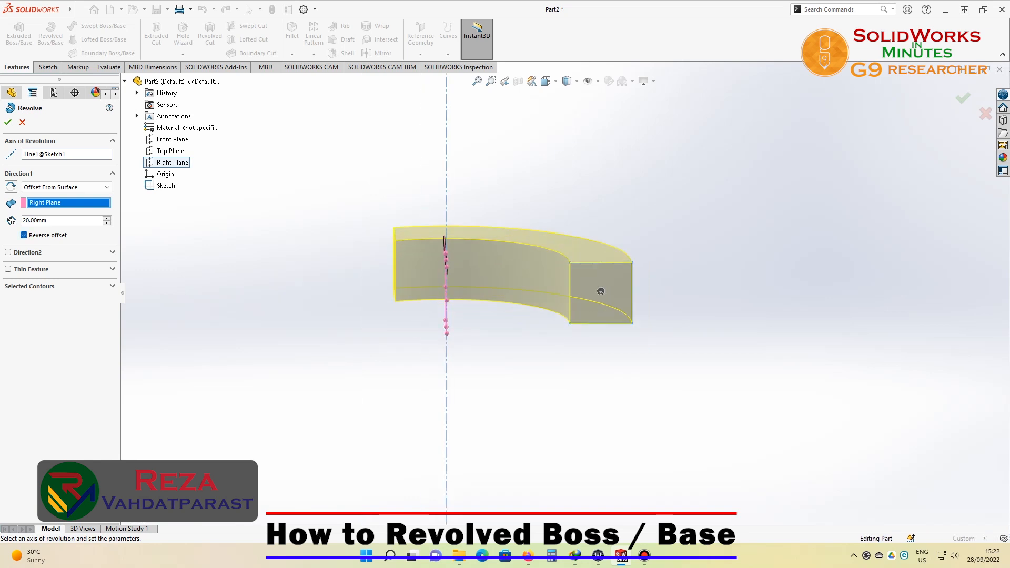
View the preview along the revolve axis and vary the reversed offset, raising it to 50 mm and lowering it to 10 mm
{"action": "left_click", "coordinate": [545, 81]}
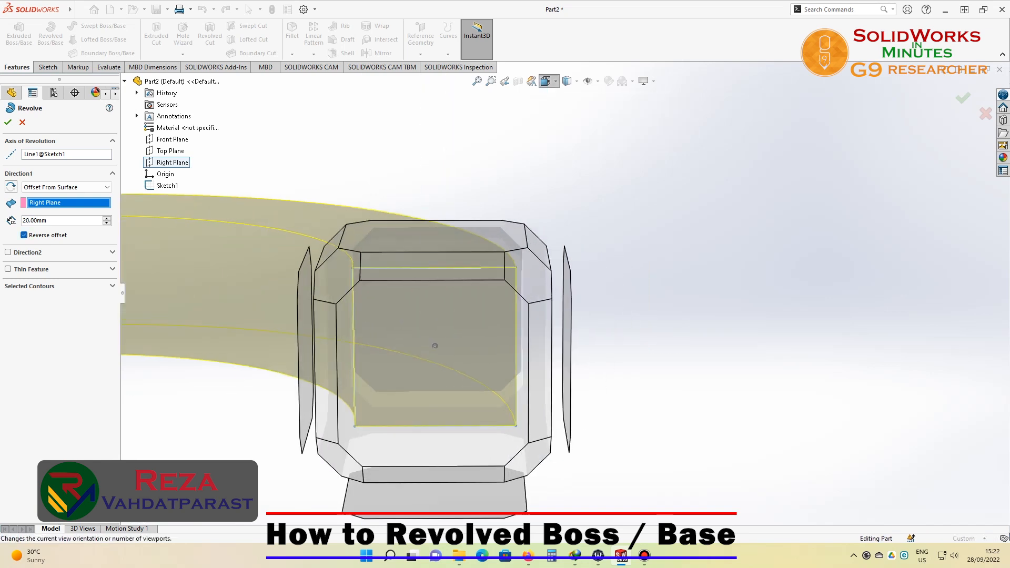
{"action": "left_click", "coordinate": [435, 345]}
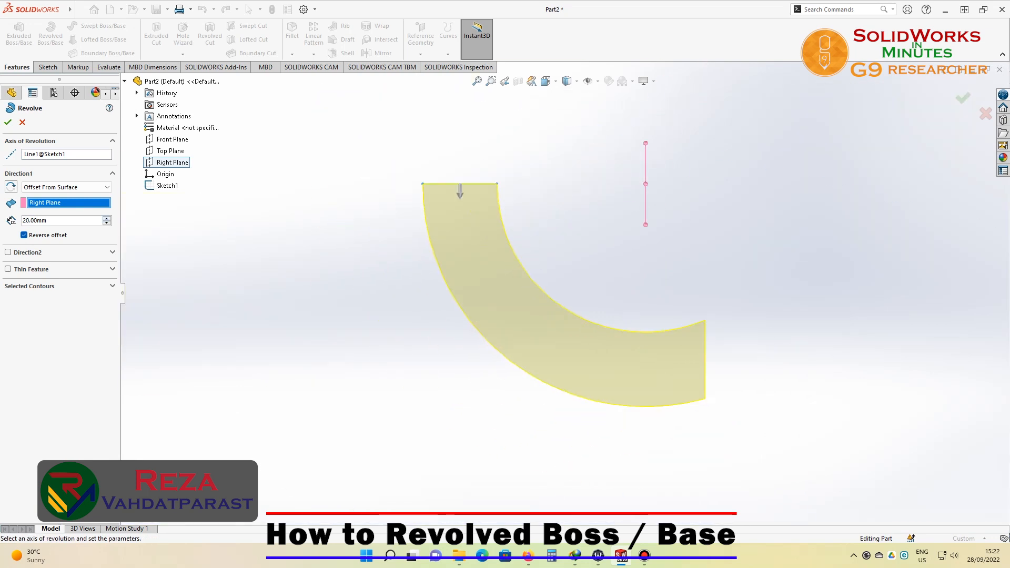
{"action": "key", "text": "Up"}
{"action": "key", "text": "Up"}
{"action": "key", "text": "Up"}
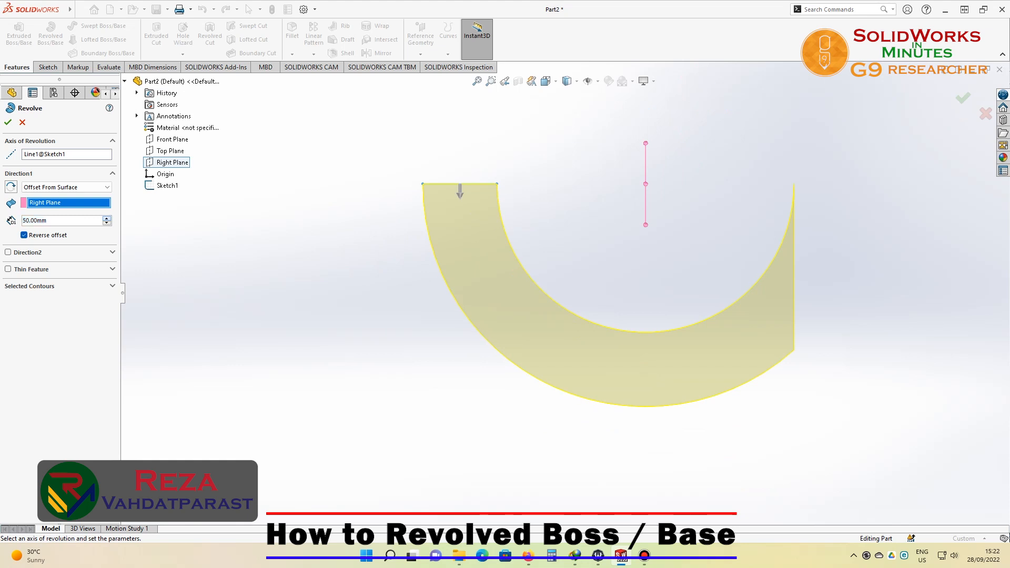
{"action": "key", "text": "Down"}
{"action": "key", "text": "Down"}
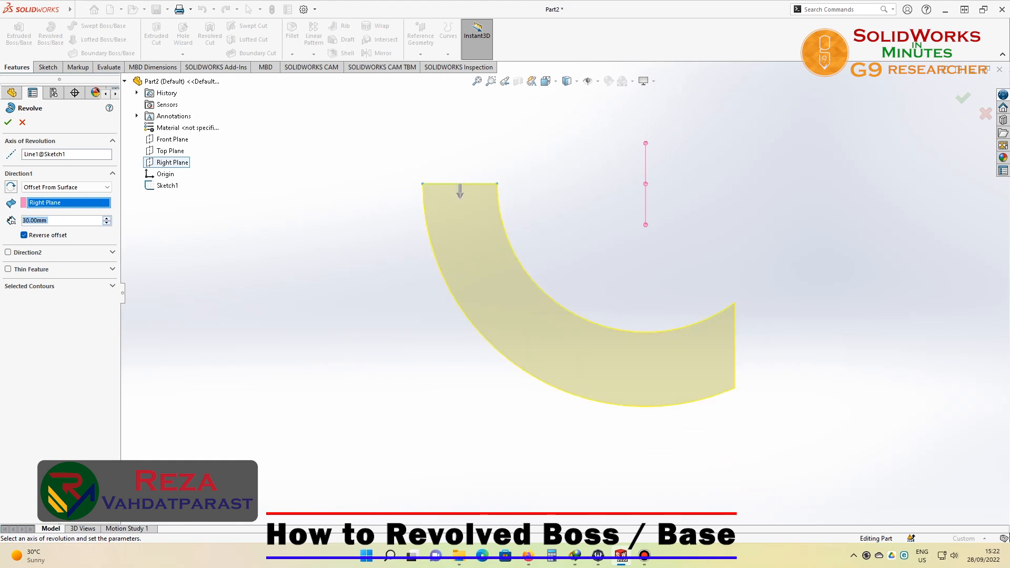
{"action": "key", "text": "Down"}
{"action": "key", "text": "Down"}
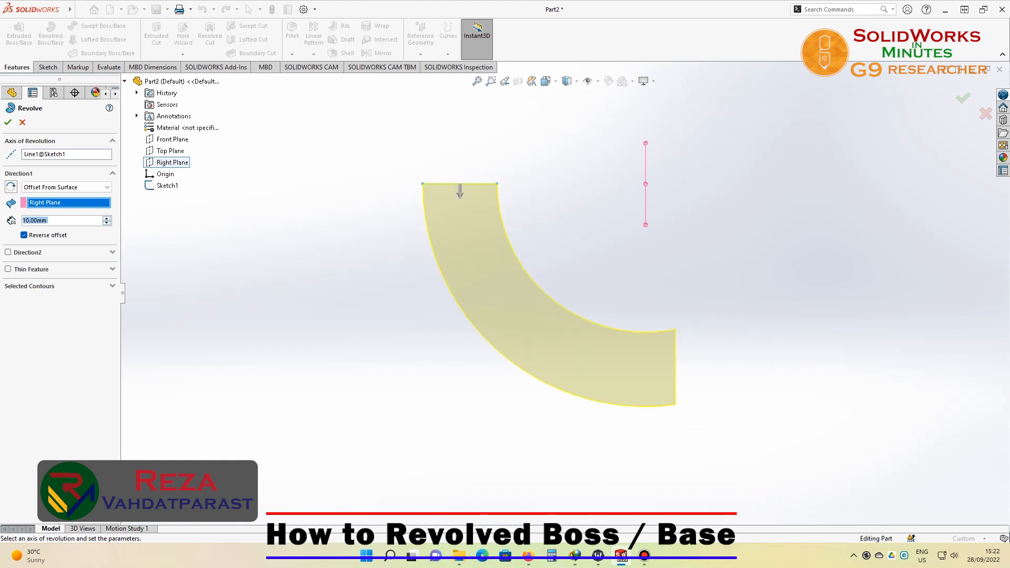
Turn off the reversed offset and set the distance from the Right Plane to 30 mm
{"action": "left_click", "coordinate": [24, 235]}
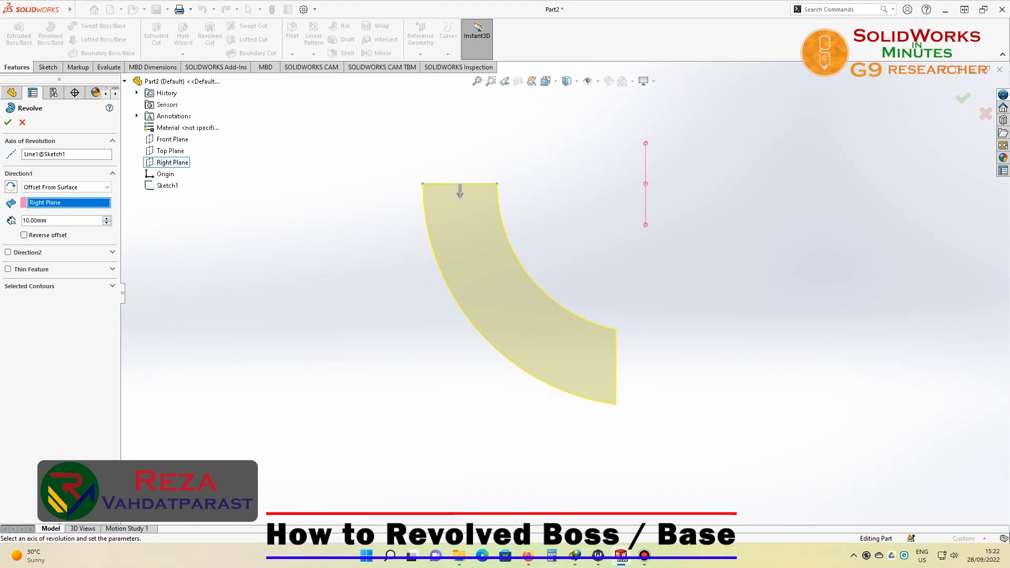
{"action": "key", "text": "Up"}
{"action": "key", "text": "Up"}
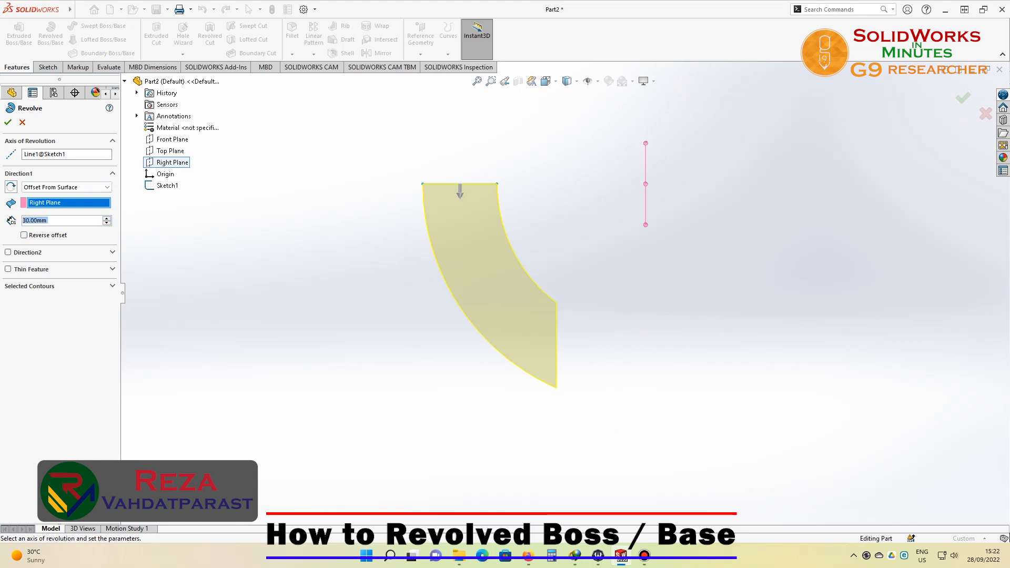
Switch Direction 1 of the revolve to Mid Plane with an 80-degree angle
{"action": "left_click", "coordinate": [66, 188]}
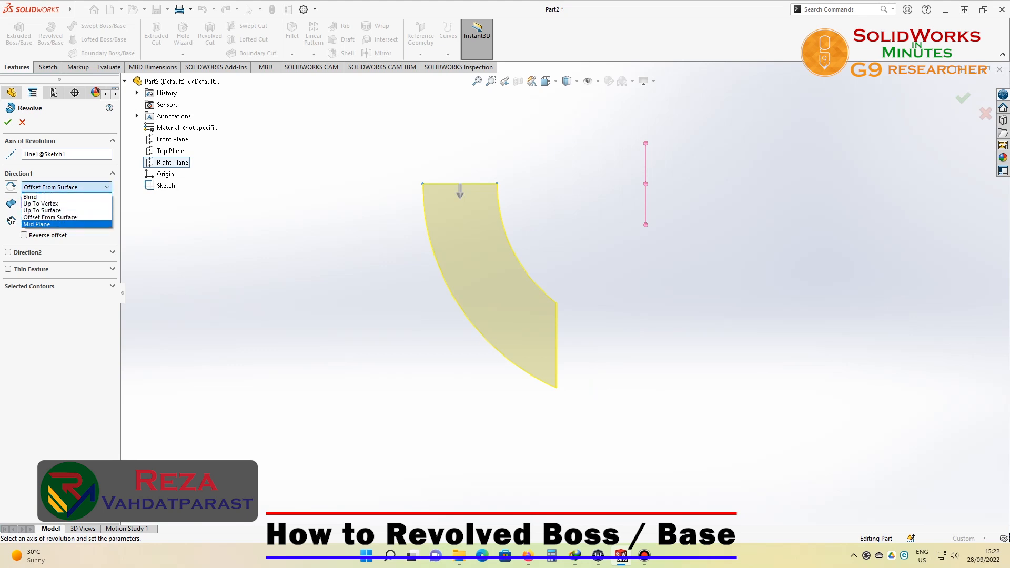
{"action": "key", "text": "Return"}
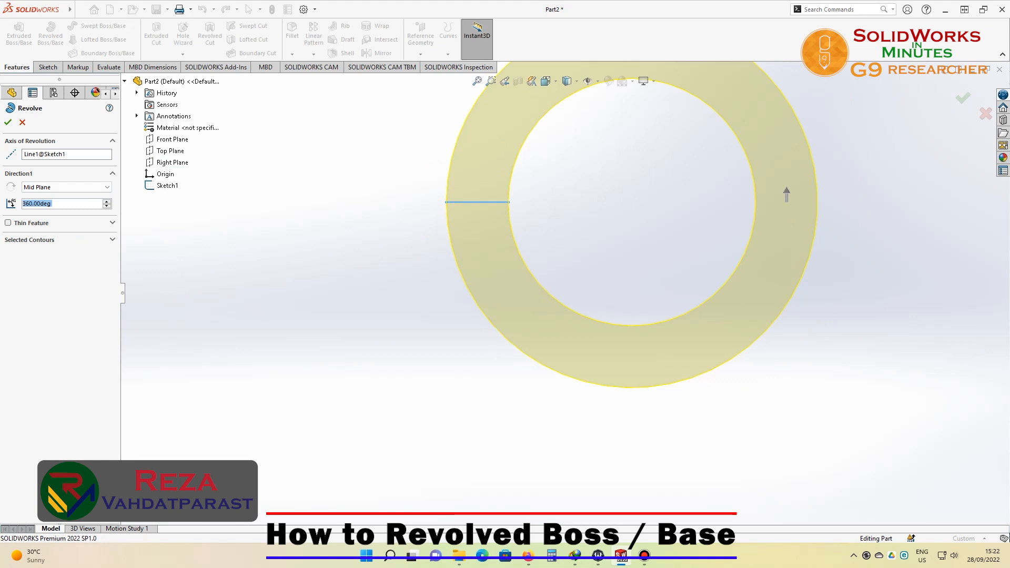
{"action": "type", "text": "80"}
{"action": "key", "text": "Return"}
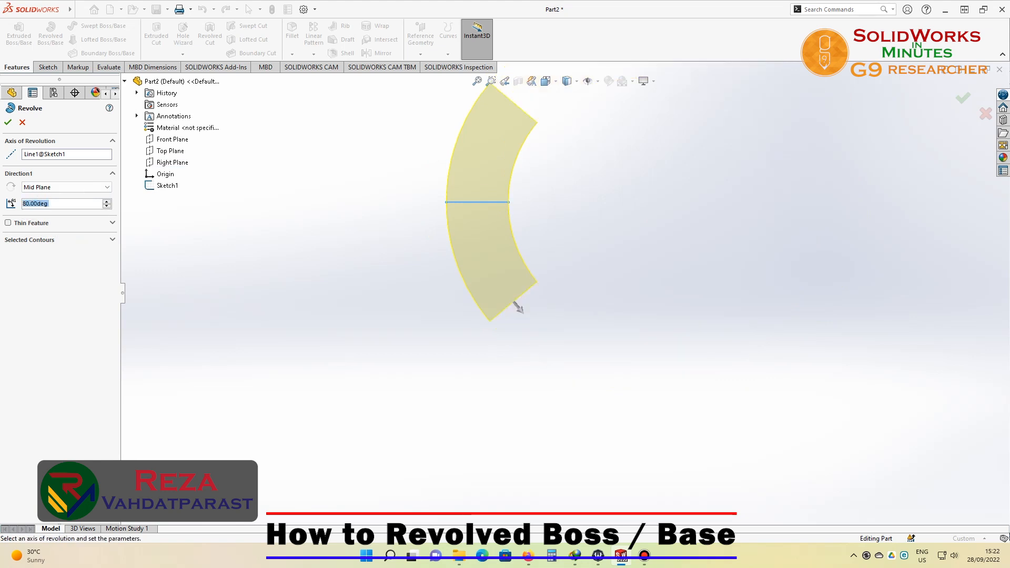
{"action": "middle_click_drag", "start_coordinate": [597, 163], "coordinate": [621, 158]}
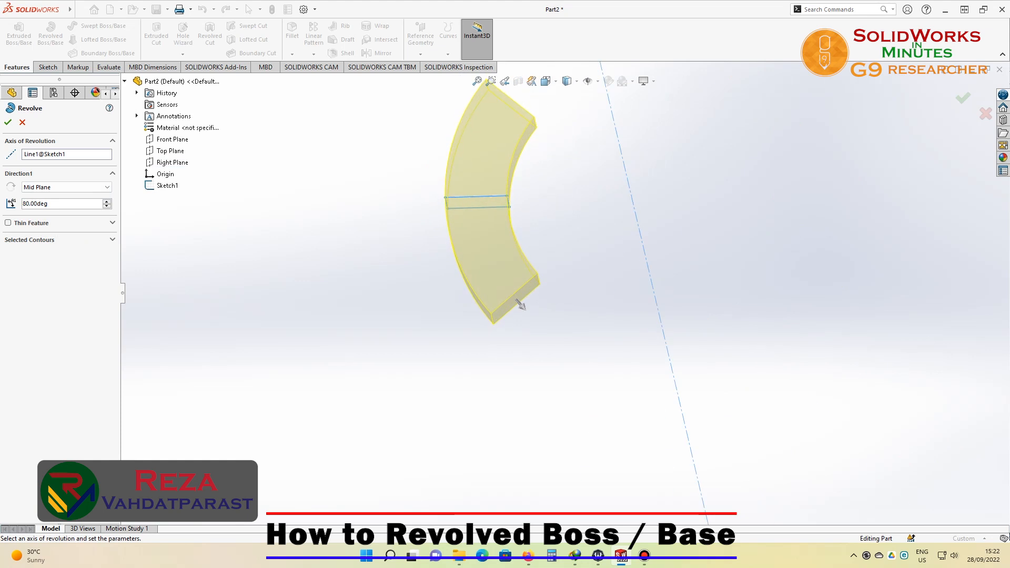
Adjust the mid-plane revolve angle with its preview handle, and set it to 270 degrees
{"action": "left_click_drag", "start_coordinate": [520, 304], "coordinate": [522, 306]}
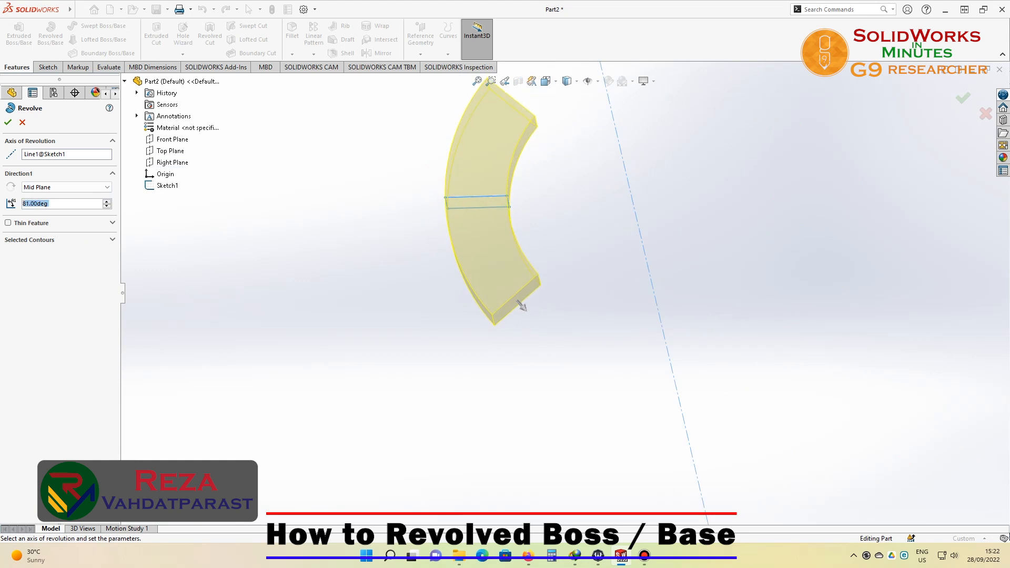
{"action": "type", "text": "2740"}
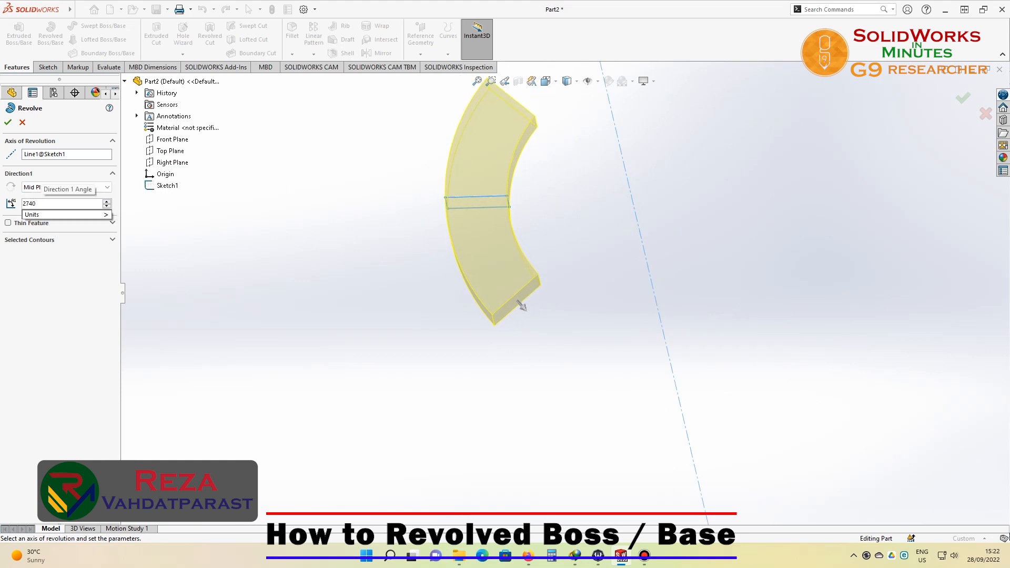
{"action": "type", "text": "270"}
{"action": "key", "text": "Return"}
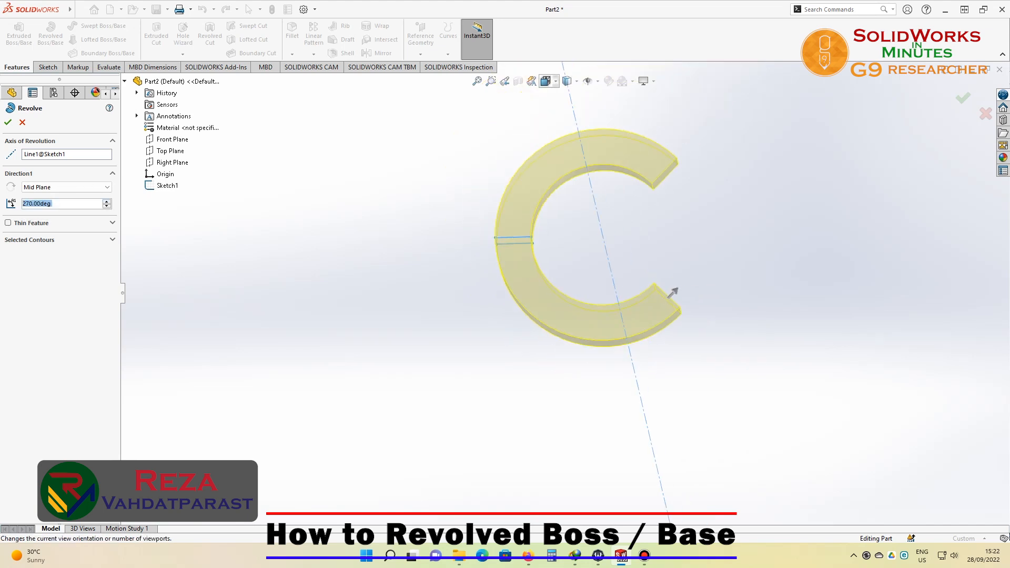
Try a mid-plane angle of 180 degrees in a view along the revolve axis, and return it to 270 degrees
{"action": "left_click", "coordinate": [546, 81]}
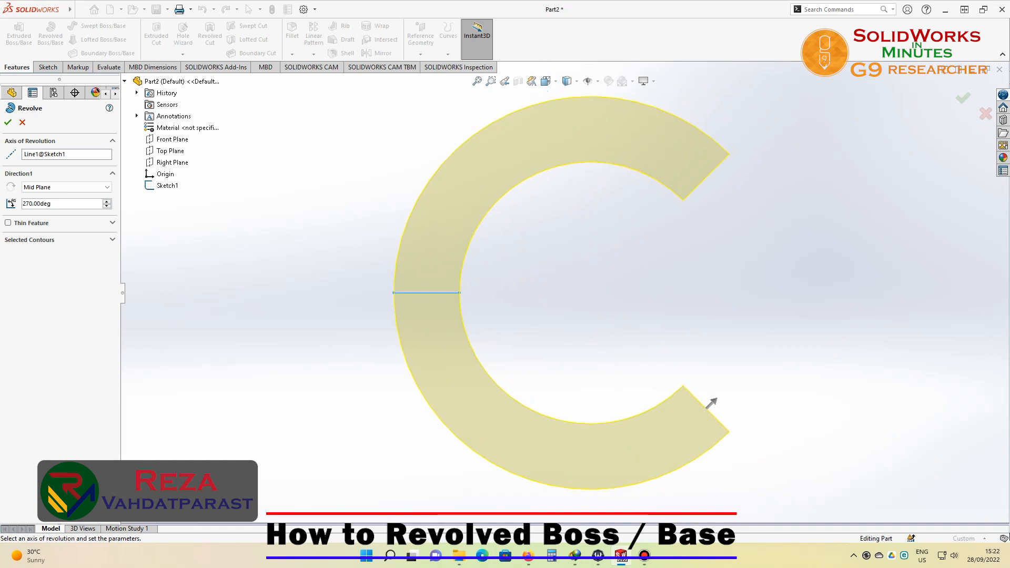
{"action": "double_click", "coordinate": [61, 204]}
{"action": "type", "text": "180"}
{"action": "key", "text": "Return"}
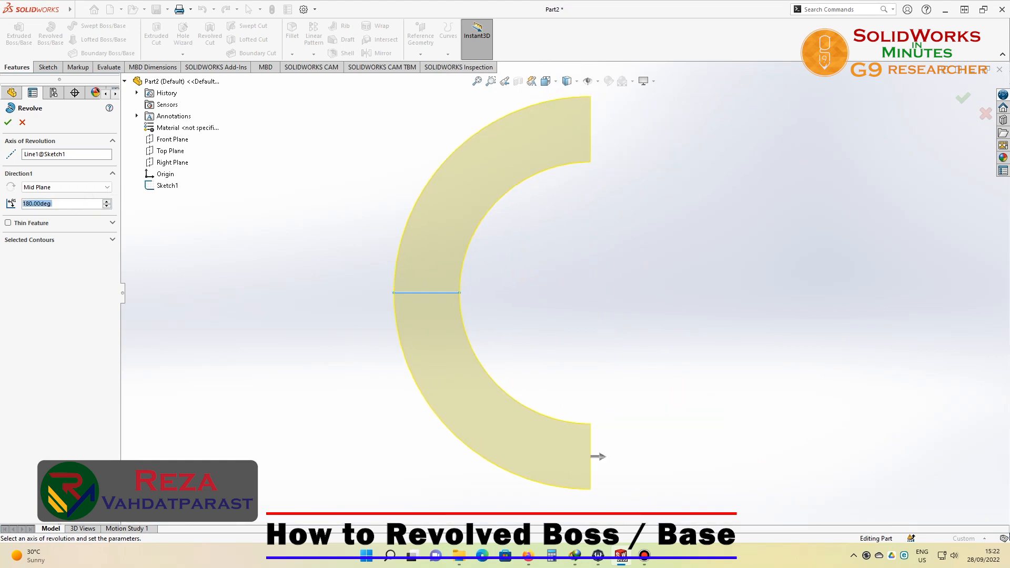
{"action": "type", "text": "270"}
{"action": "key", "text": "Return"}
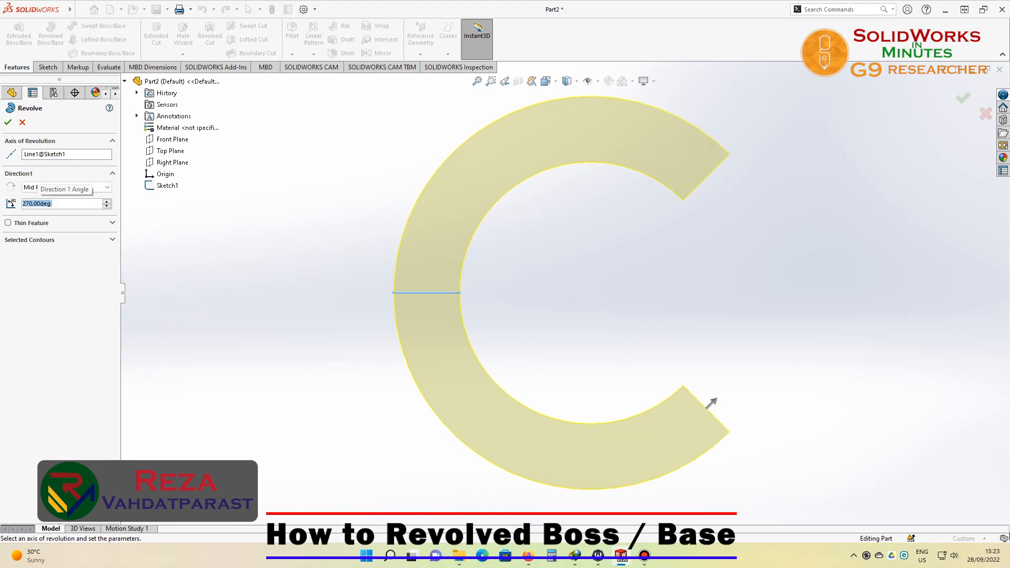
Accept the 270-degree mid-plane revolve to create the solid C-shaped ring
{"action": "middle_click_drag", "start_coordinate": [711, 402], "coordinate": [684, 378]}
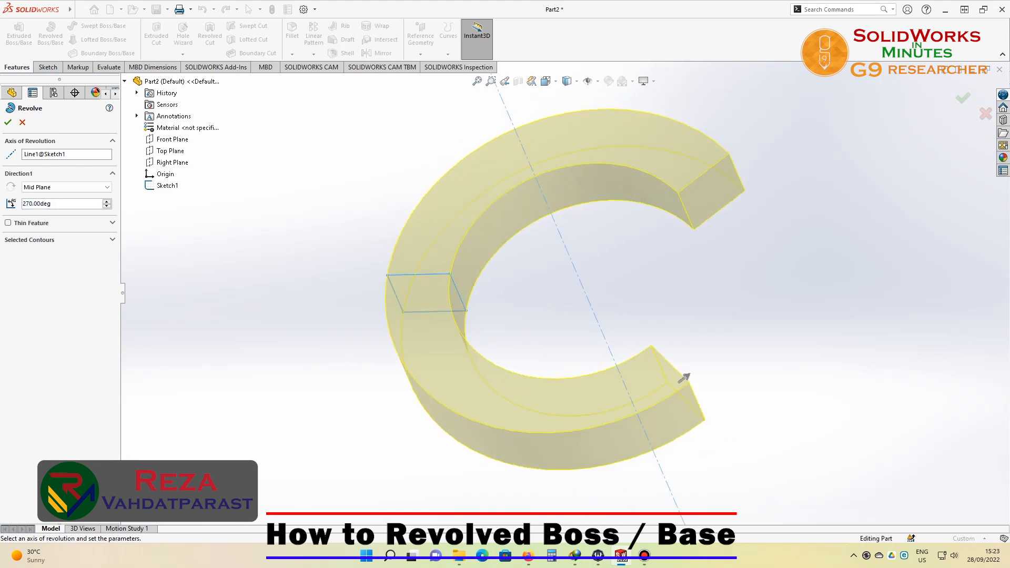
{"action": "left_click", "coordinate": [8, 122]}
{"action": "middle_click_drag", "start_coordinate": [505, 221], "coordinate": [531, 198]}
Reopen the finished revolve feature for editing and cancel the edit
{"action": "right_click", "coordinate": [47, 236]}
{"action": "left_click", "coordinate": [57, 206]}
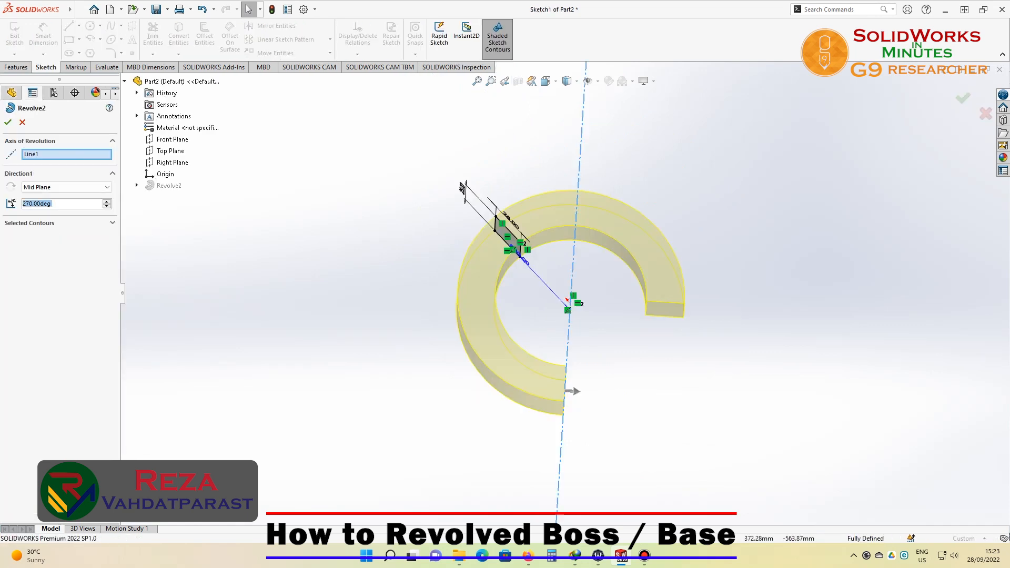
{"action": "left_click", "coordinate": [22, 122]}
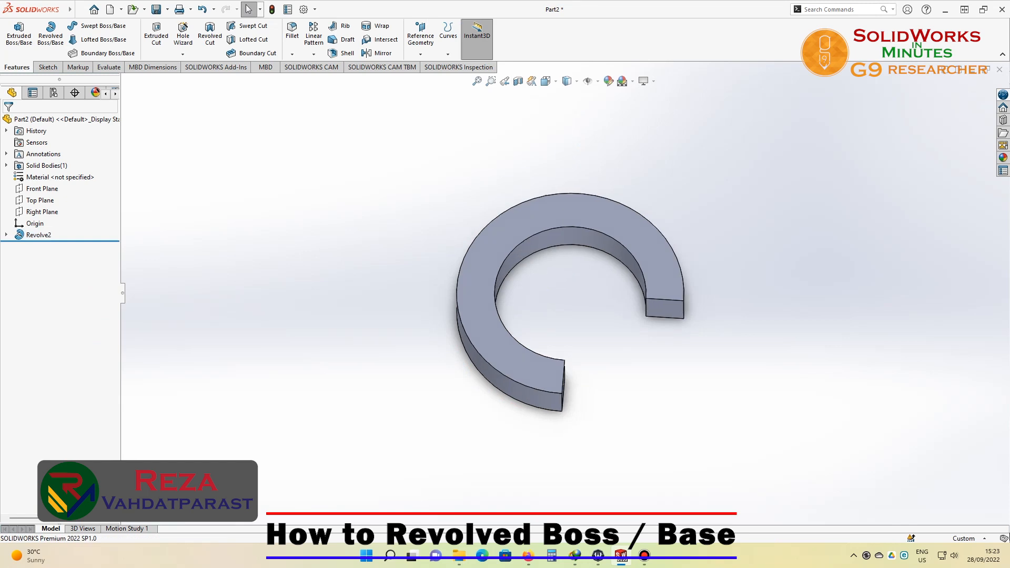
{"action": "mouse_move", "coordinate": [526, 295]}
{"action": "middle_mouse_down"}
{"action": "mouse_move", "coordinate": [526, 315]}
{"action": "mouse_move", "coordinate": [532, 279]}
{"action": "middle_mouse_up"}
{"action": "scroll", "coordinate": [553, 342], "scroll_direction": "down", "scroll_amount": 2}
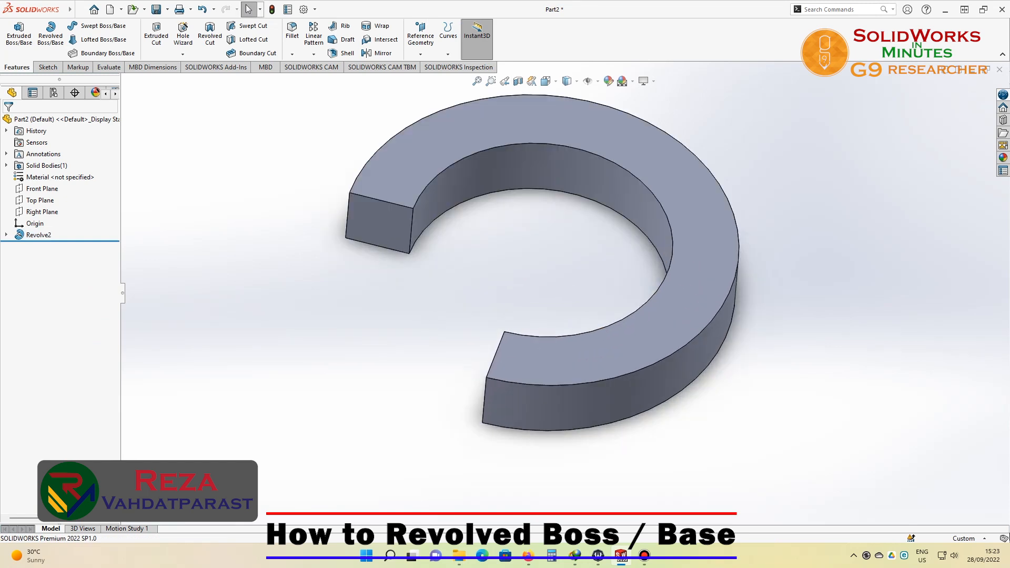
{"action": "scroll", "coordinate": [576, 252], "scroll_direction": "down", "scroll_amount": 1}
{"action": "scroll", "coordinate": [552, 295], "scroll_direction": "up", "scroll_amount": 2}
{"action": "scroll", "coordinate": [531, 185], "scroll_direction": "down", "scroll_amount": 2}
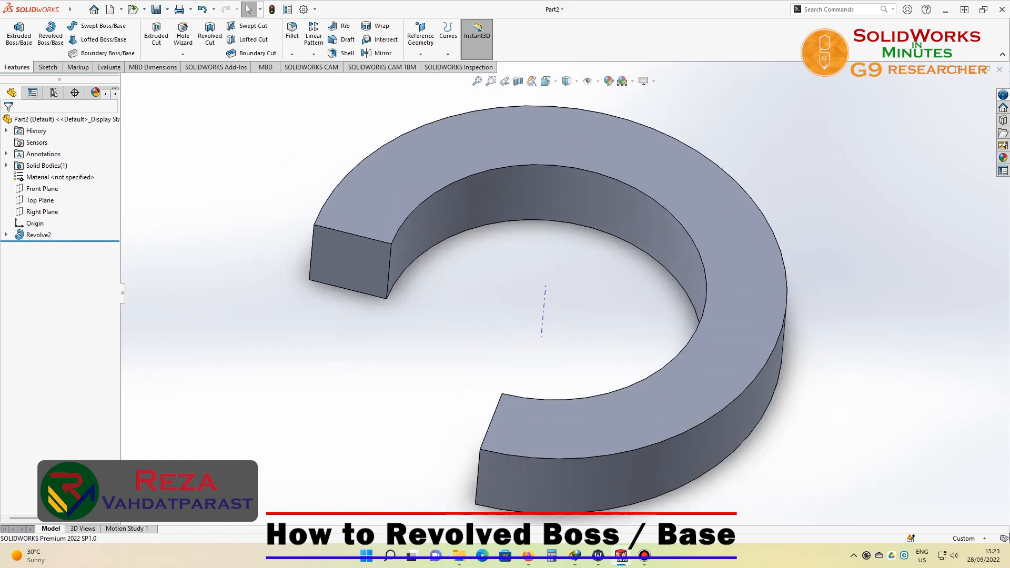